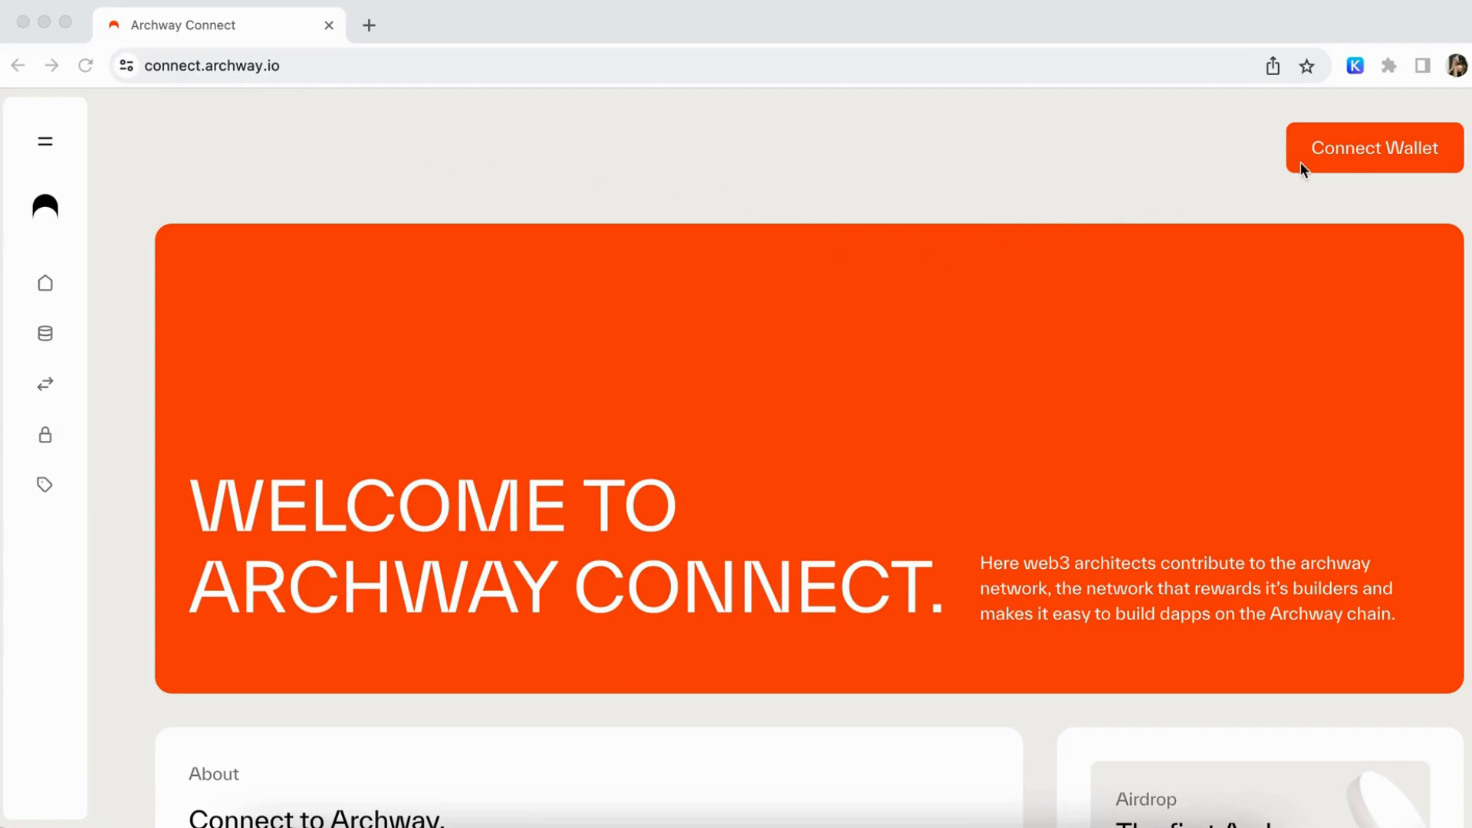
Connect the Keplr wallet to Archway Connect.
left_click(1383, 153)
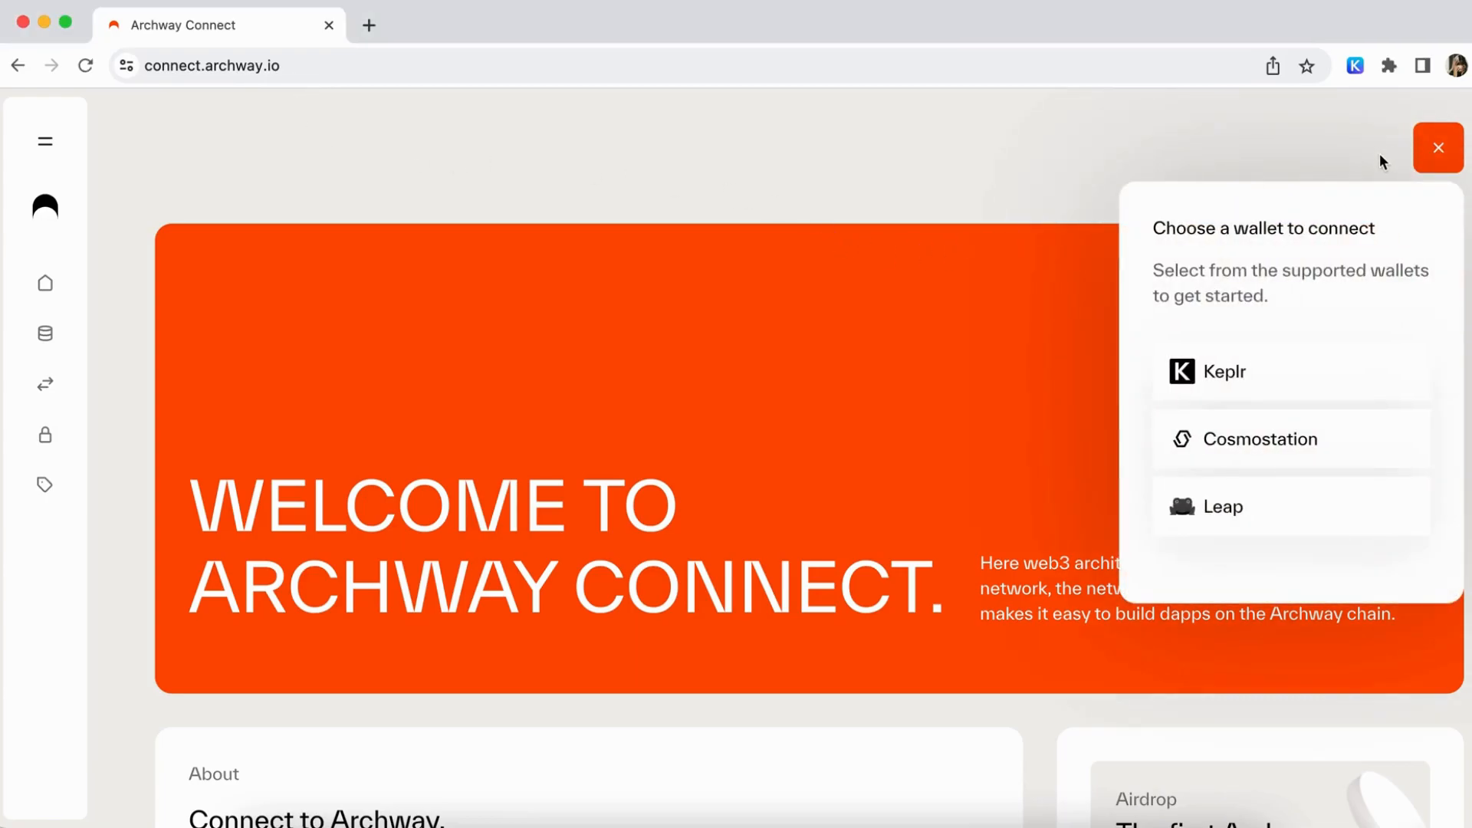
left_click(1241, 376)
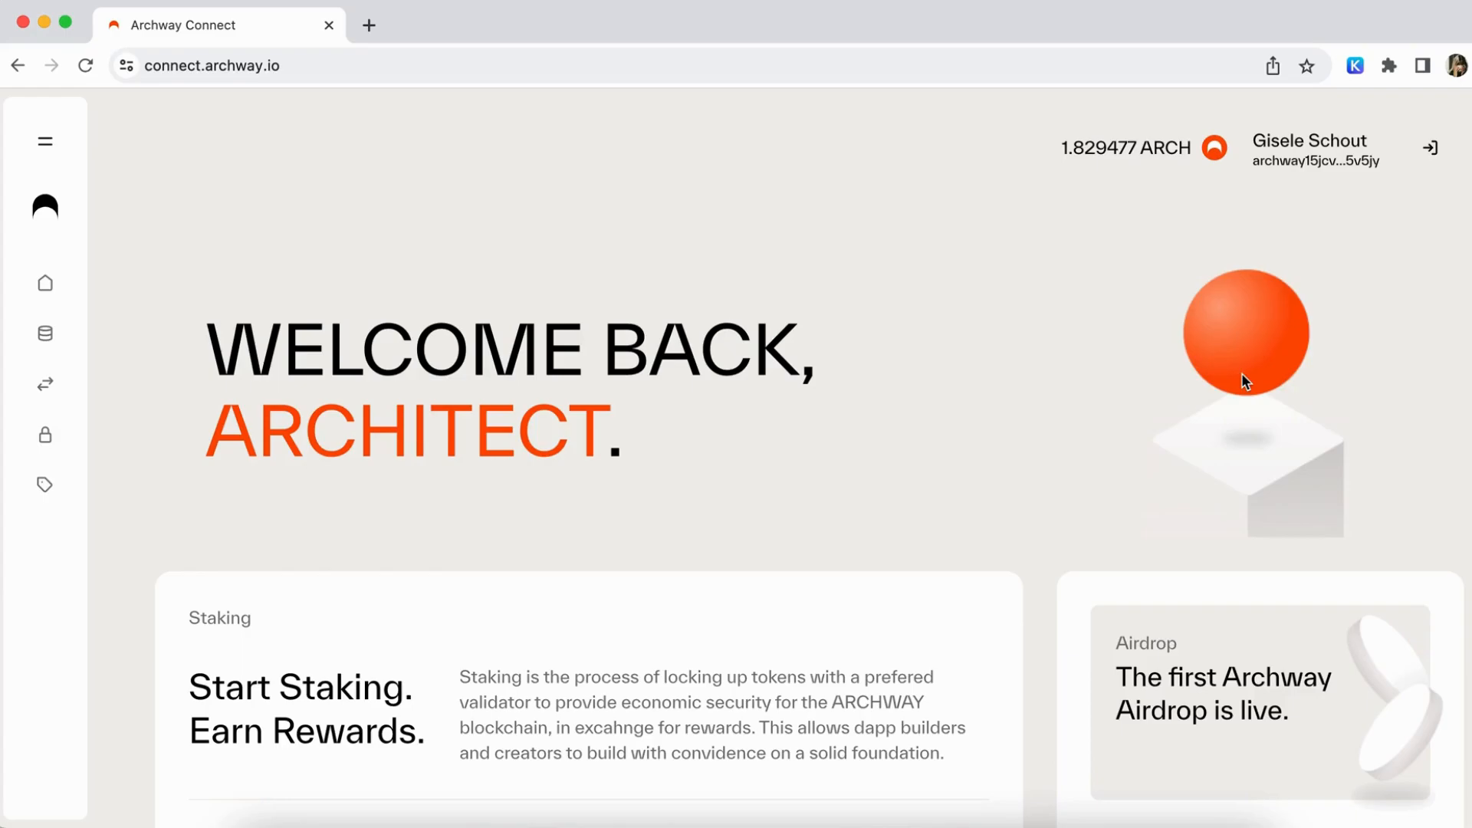
Look over the dashboard sections and open the Stake page.
scroll(1170, 376, "down", 2)
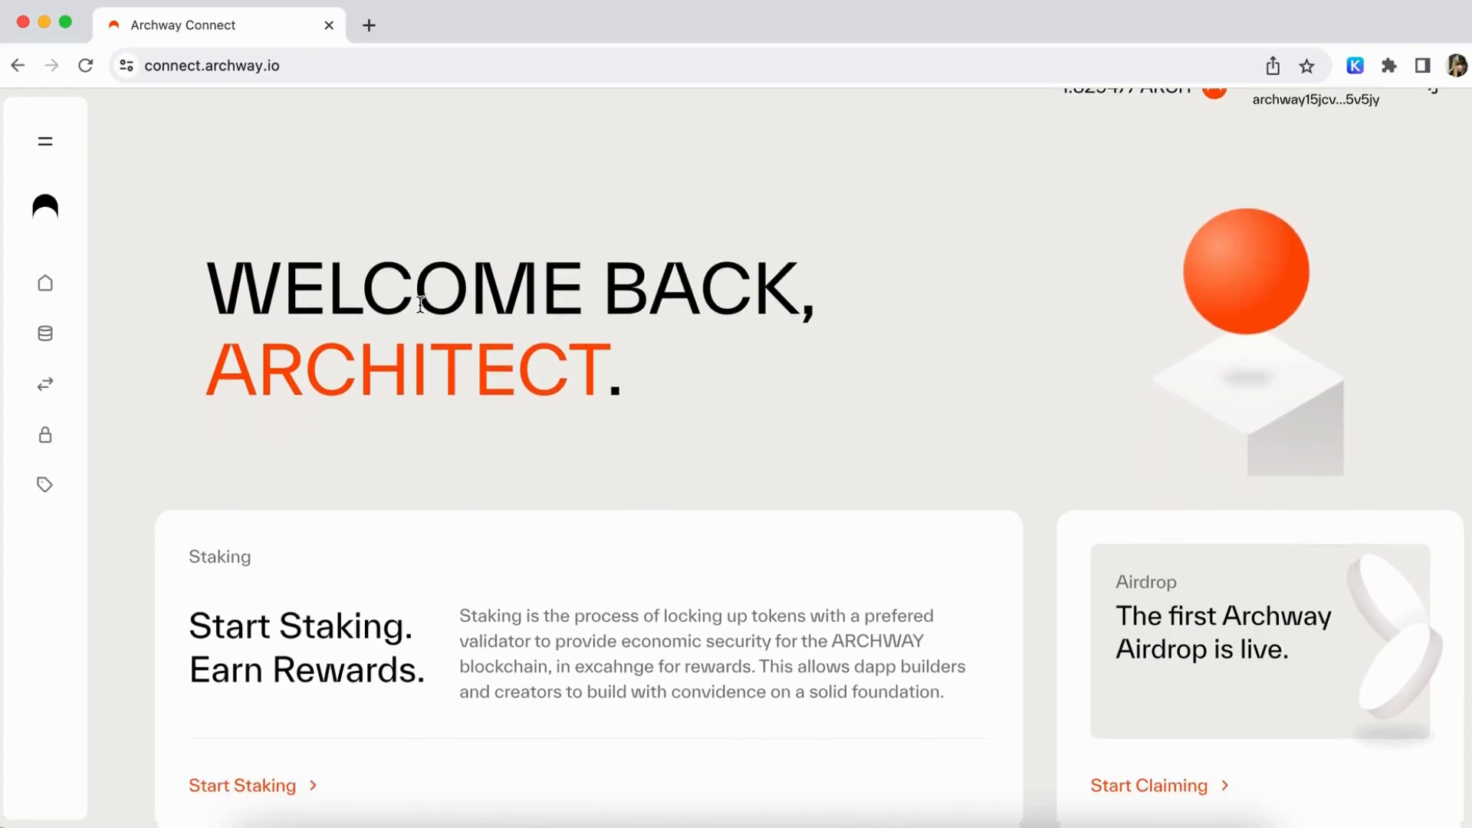
scroll(894, 328, "down", 10)
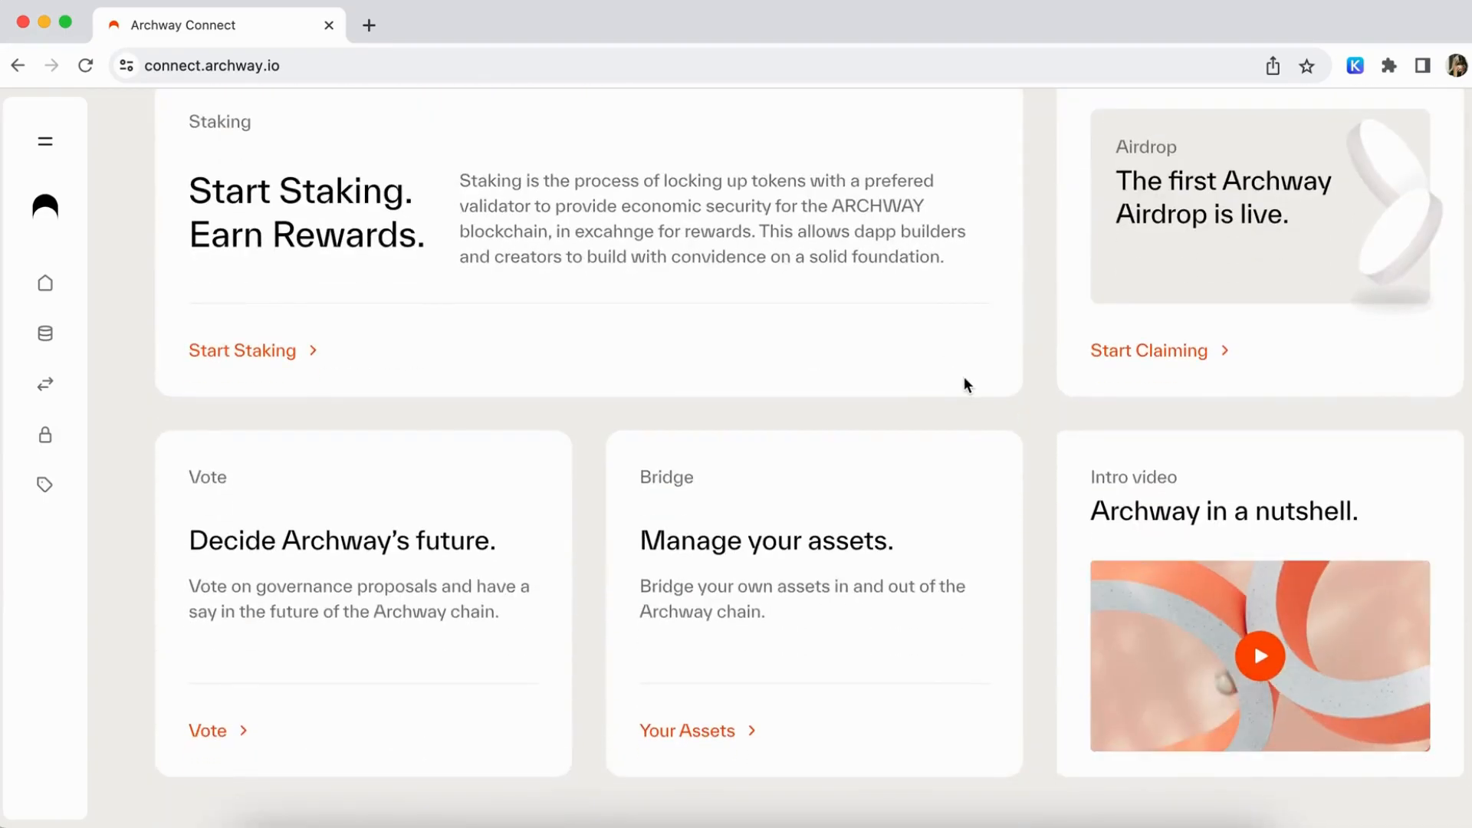
scroll(966, 384, "down", 3)
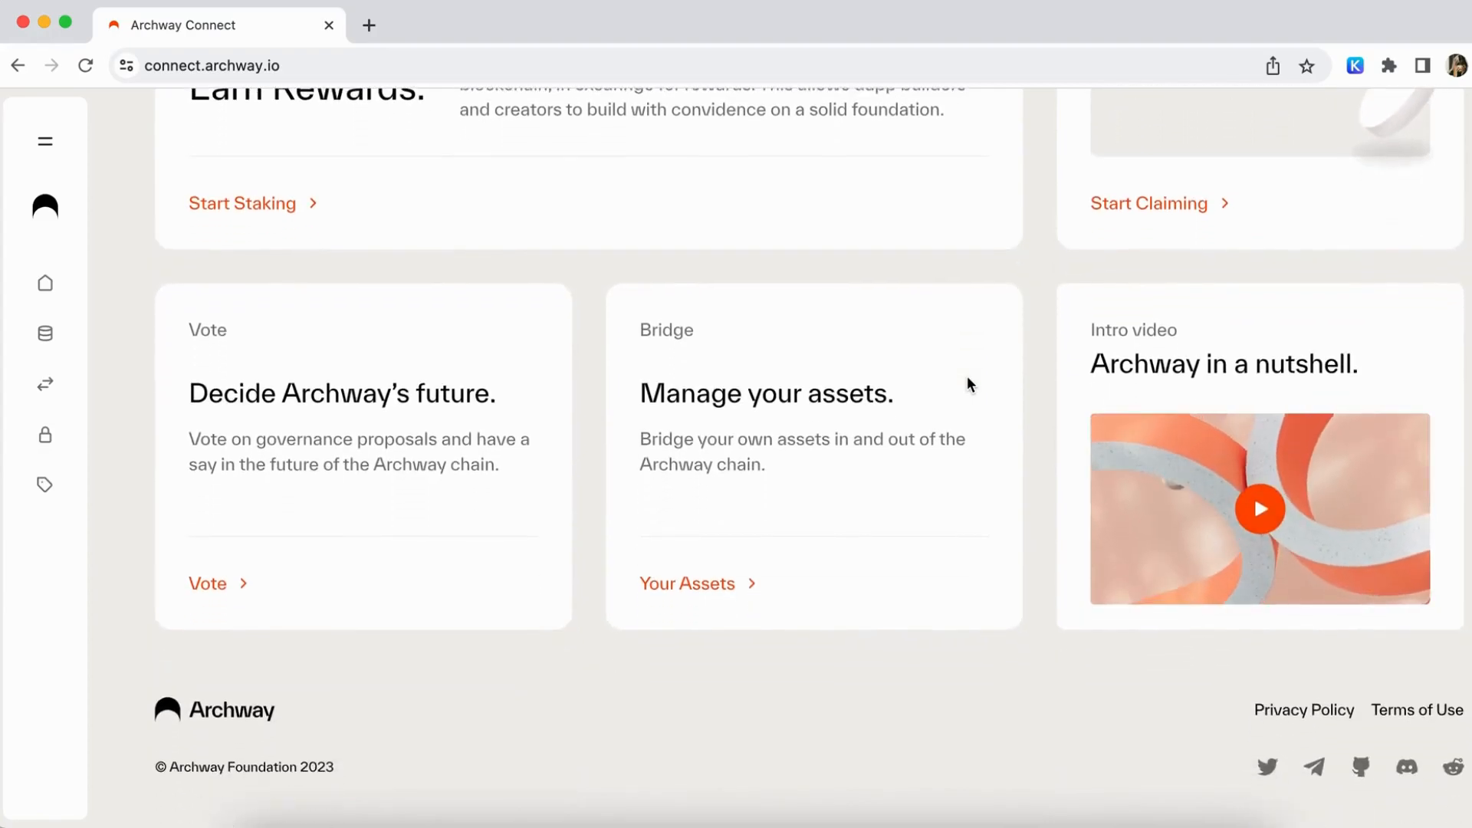
scroll(967, 384, "up", 6)
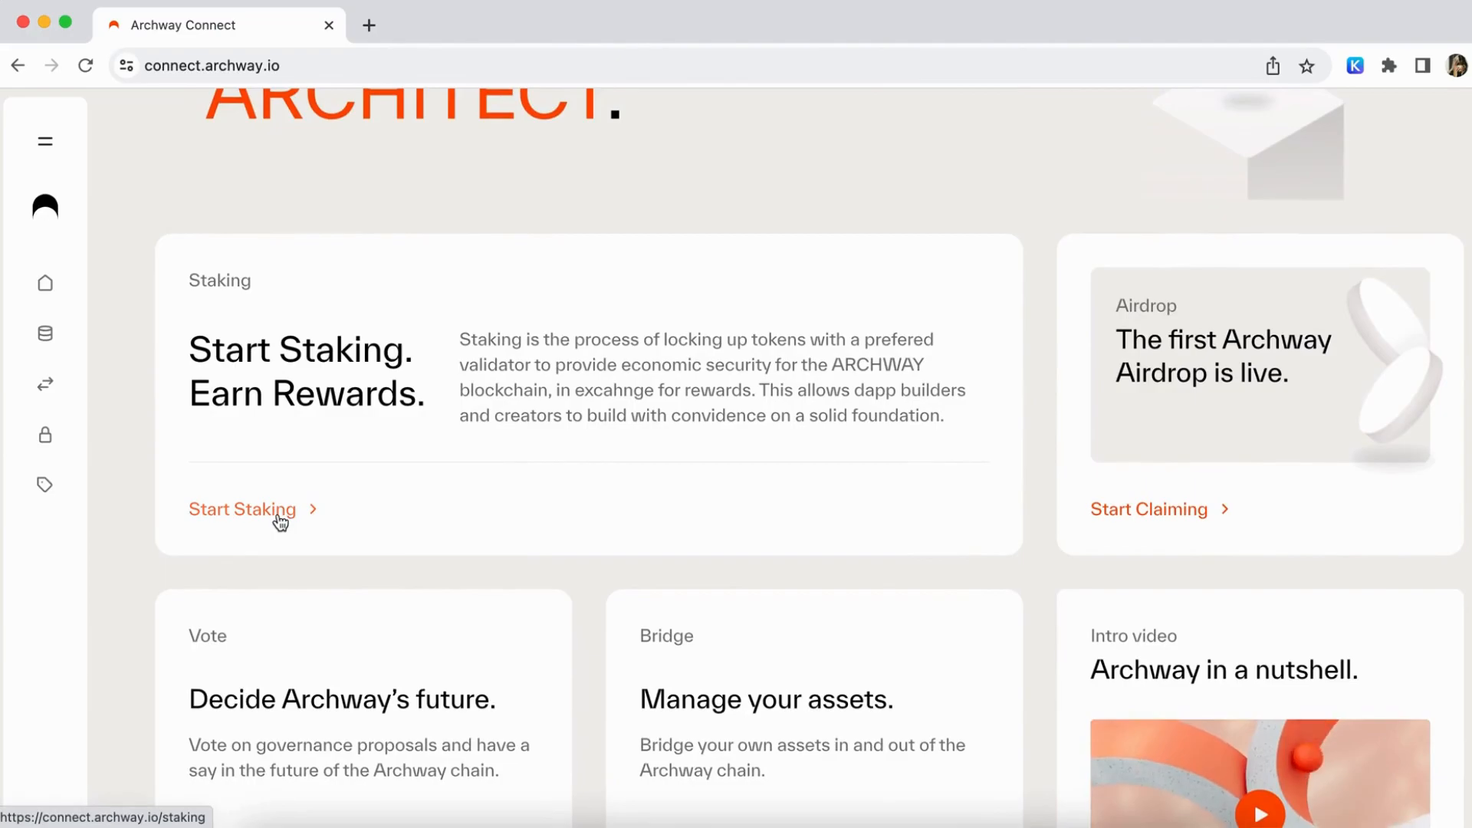
left_click(53, 148)
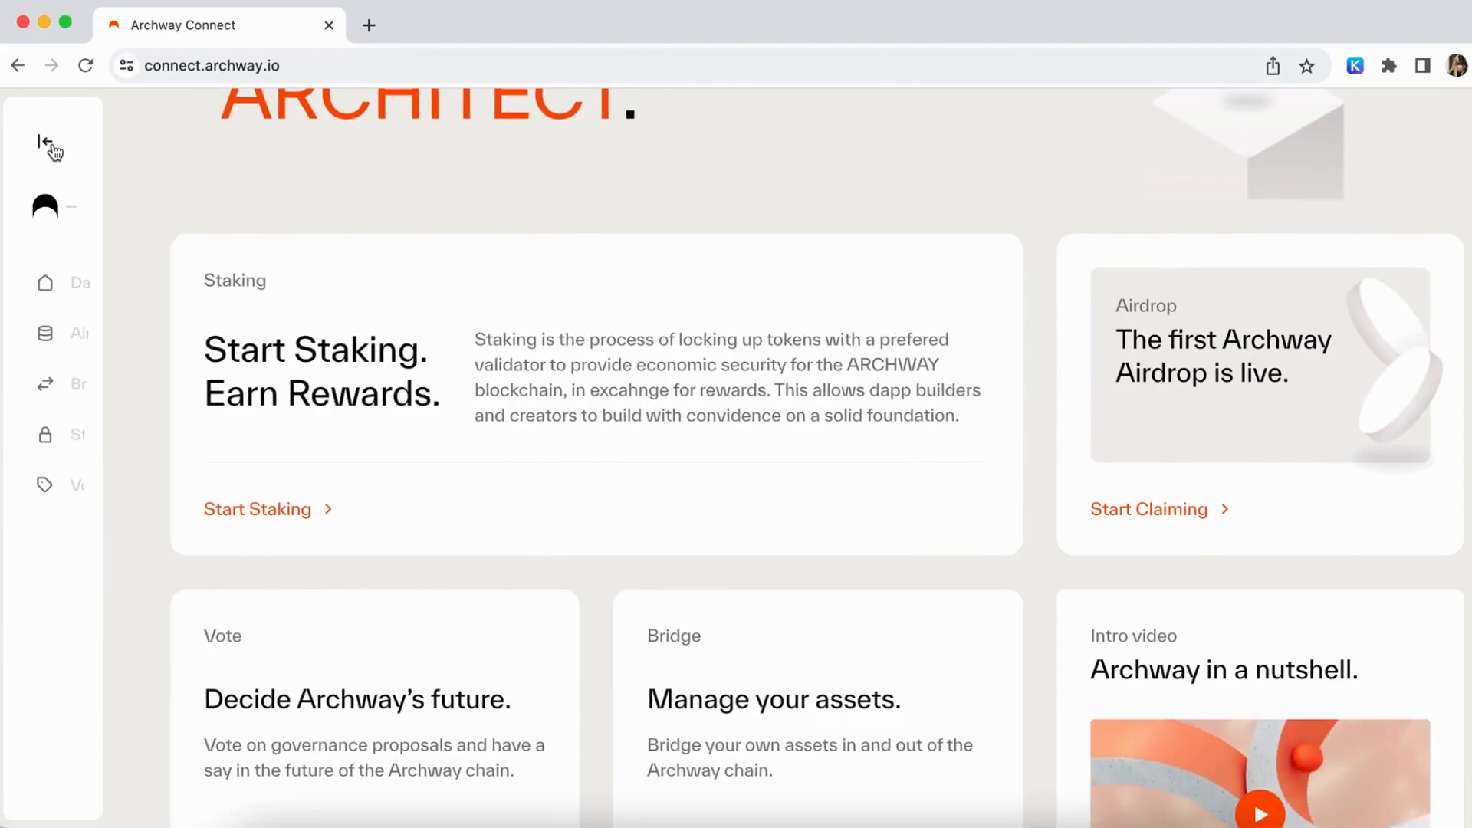
left_click(105, 440)
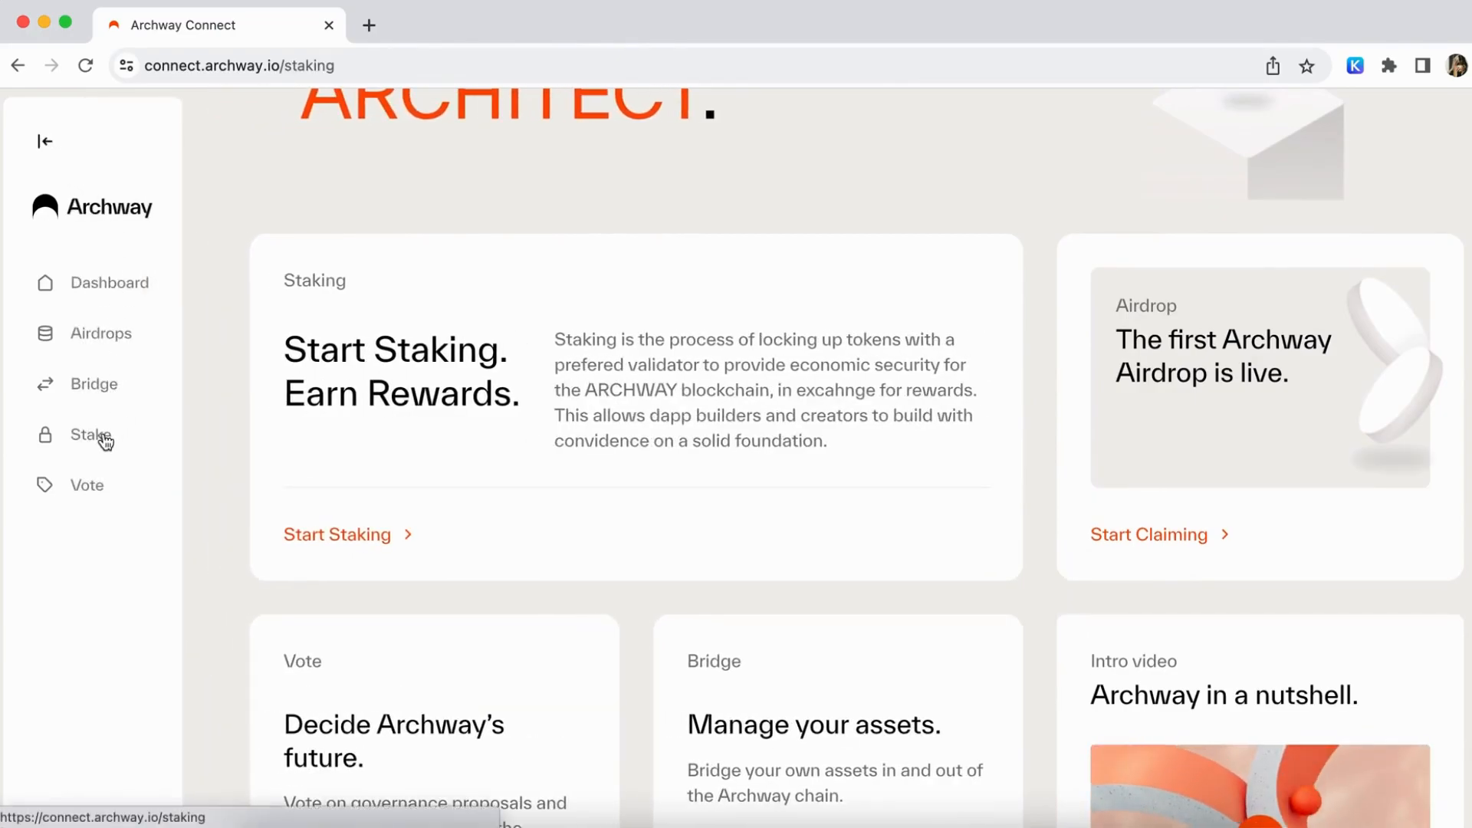
Review the staking overview and browse the active validators, returning to the list of own delegates.
scroll(922, 435, "down", 1)
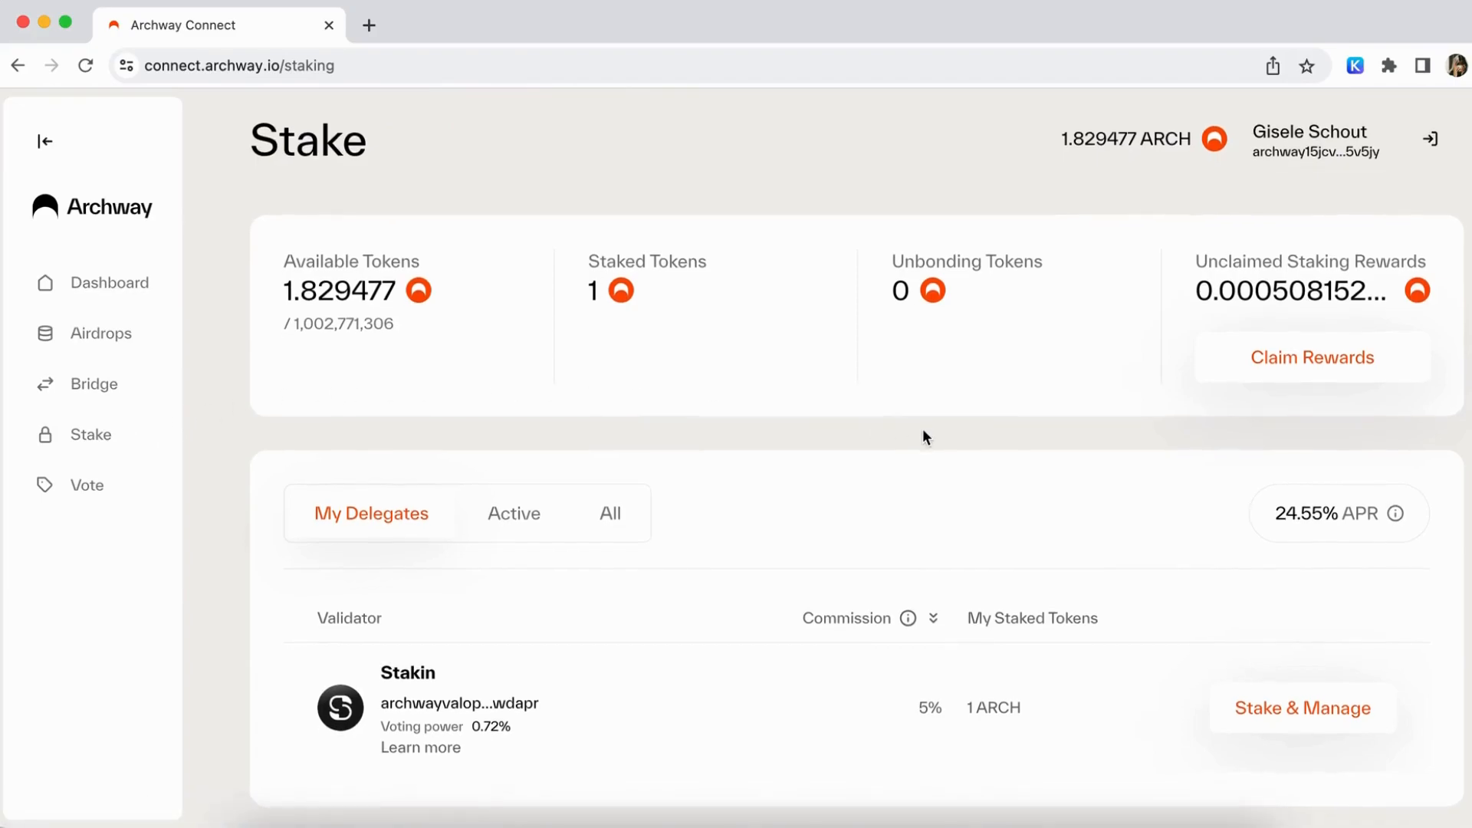
scroll(926, 437, "down", 2)
scroll(926, 437, "up", 2)
scroll(926, 437, "down", 1)
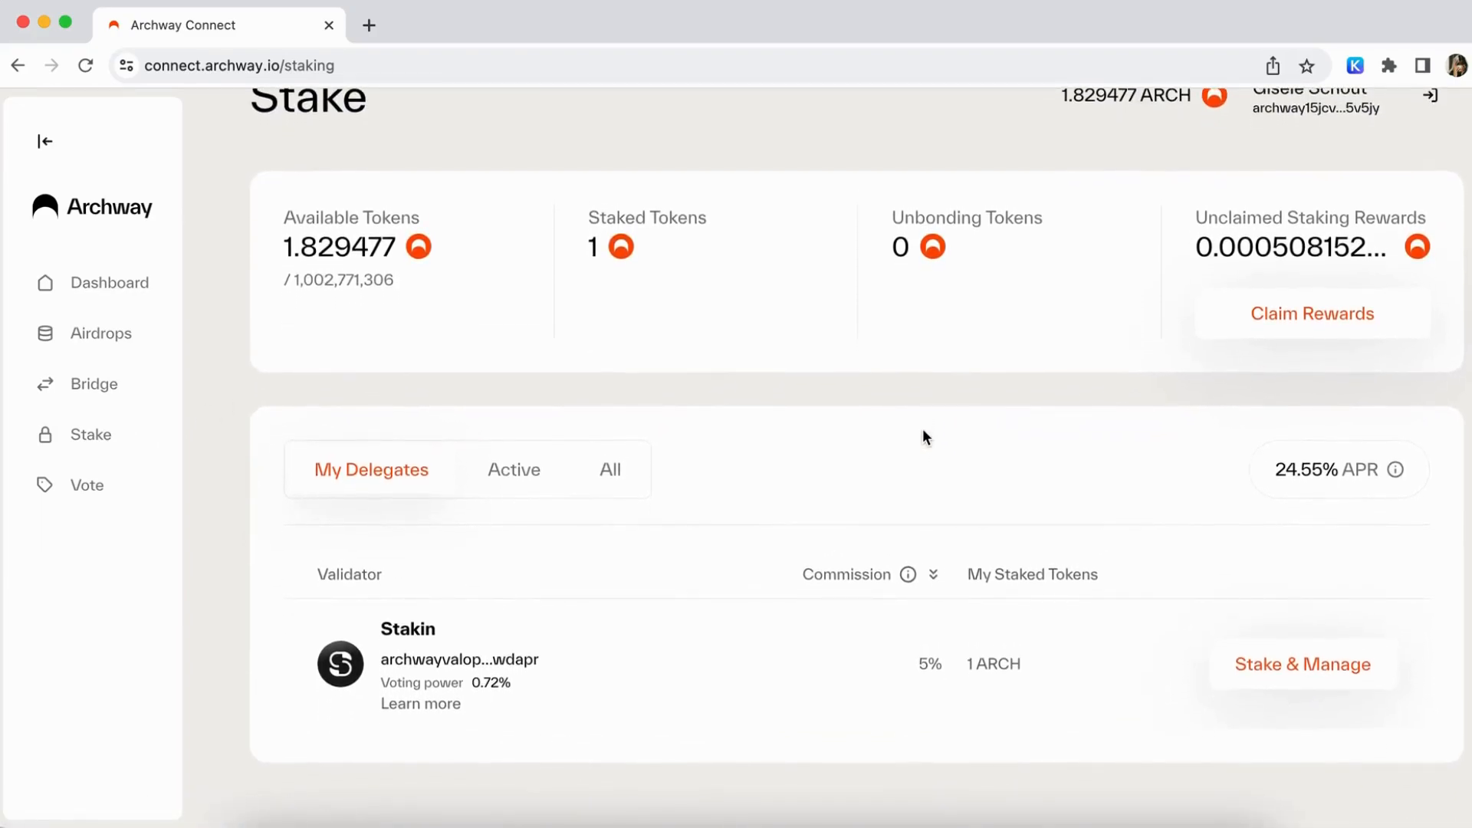
scroll(922, 430, "up", 1)
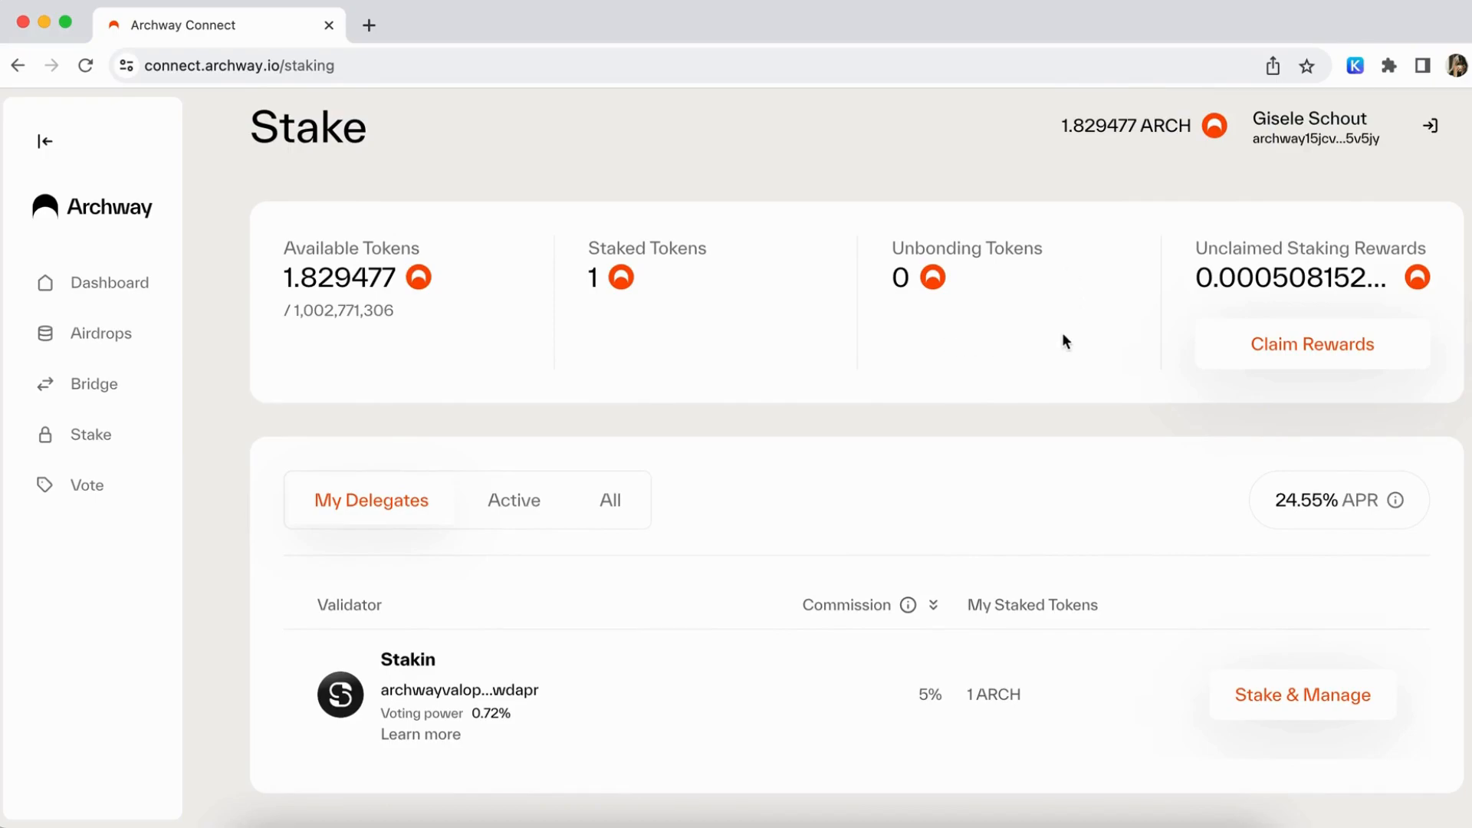
scroll(822, 498, "down", 1)
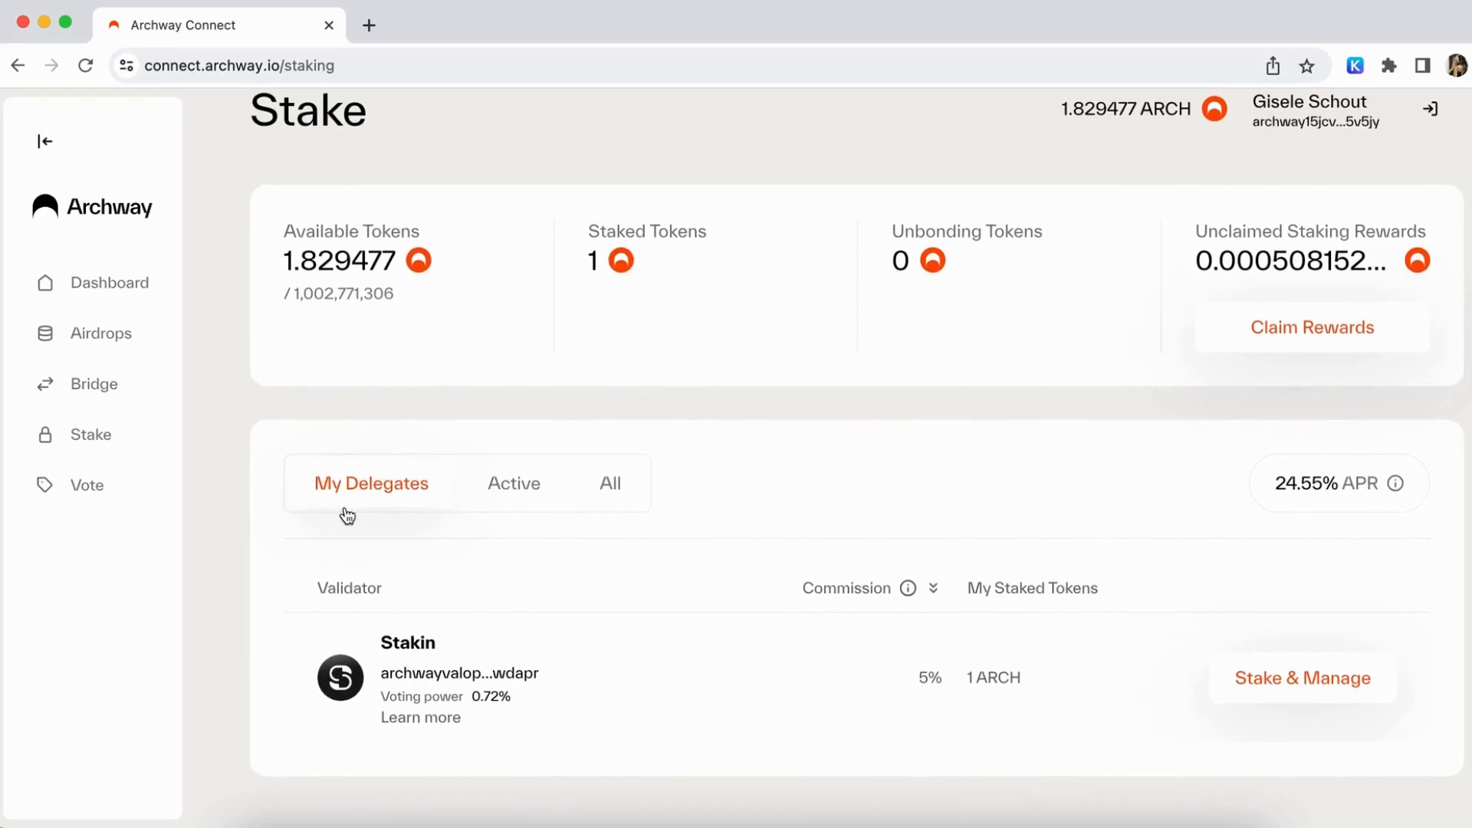
left_click(519, 488)
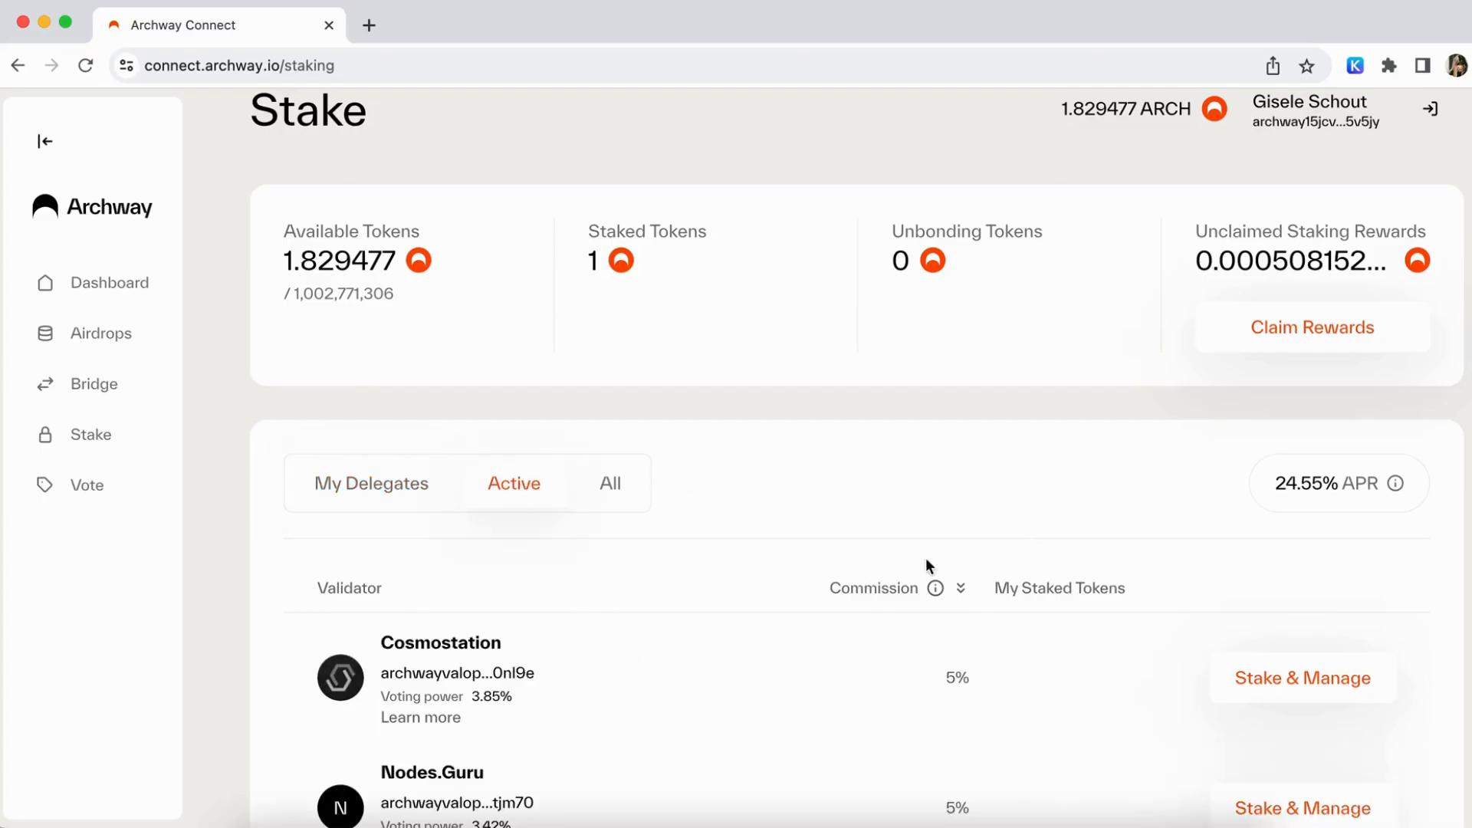
scroll(843, 606, "down", 10)
scroll(858, 623, "down", 10)
scroll(877, 624, "up", 8)
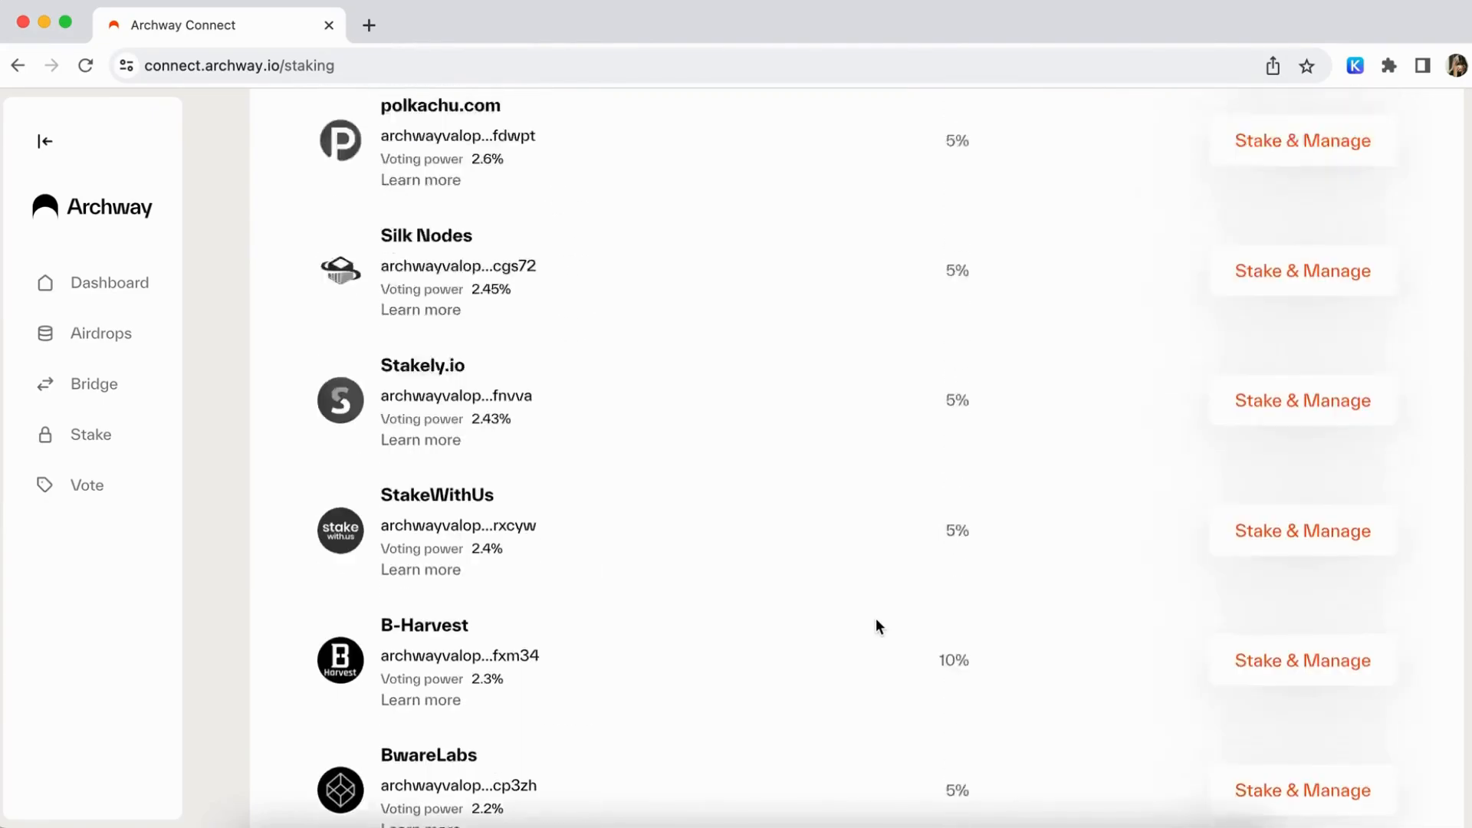
scroll(875, 620, "up", 5)
left_click(355, 527)
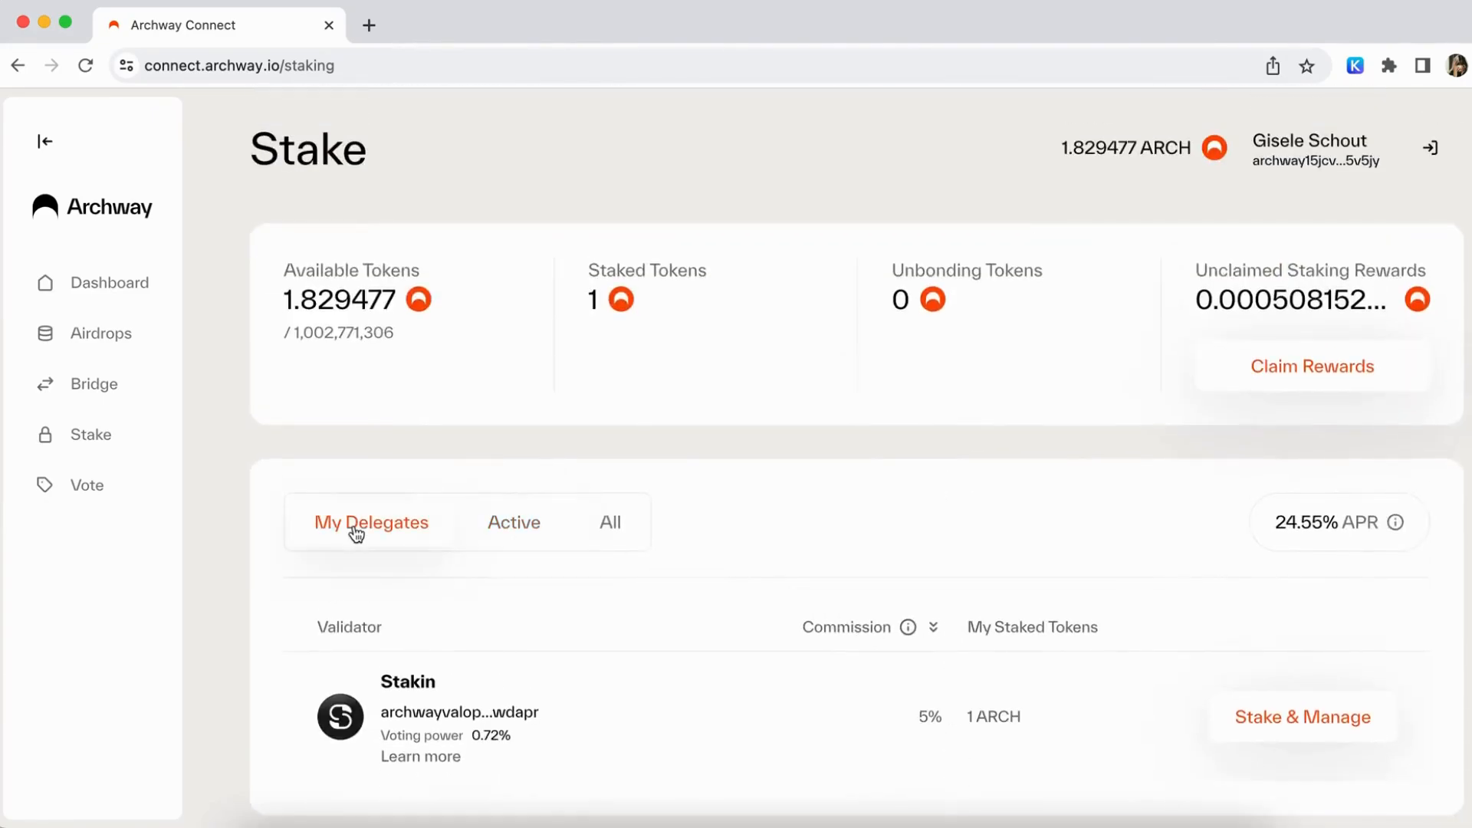
Prepare a stake with the Stakin validator, filling in the maximum amount and editing it to 0.5109795 ARCH.
scroll(715, 653, "down", 1)
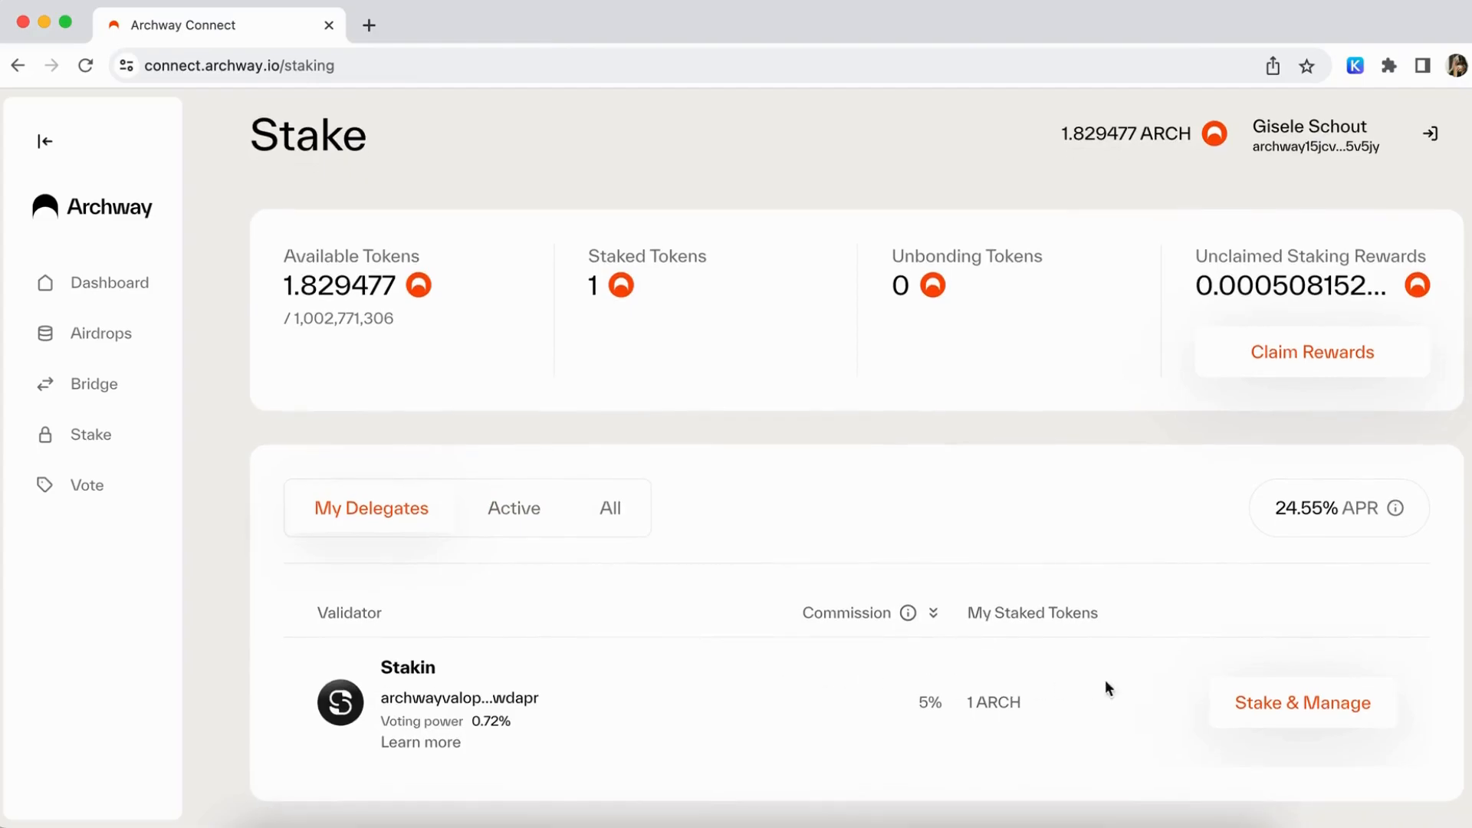
left_click(1325, 711)
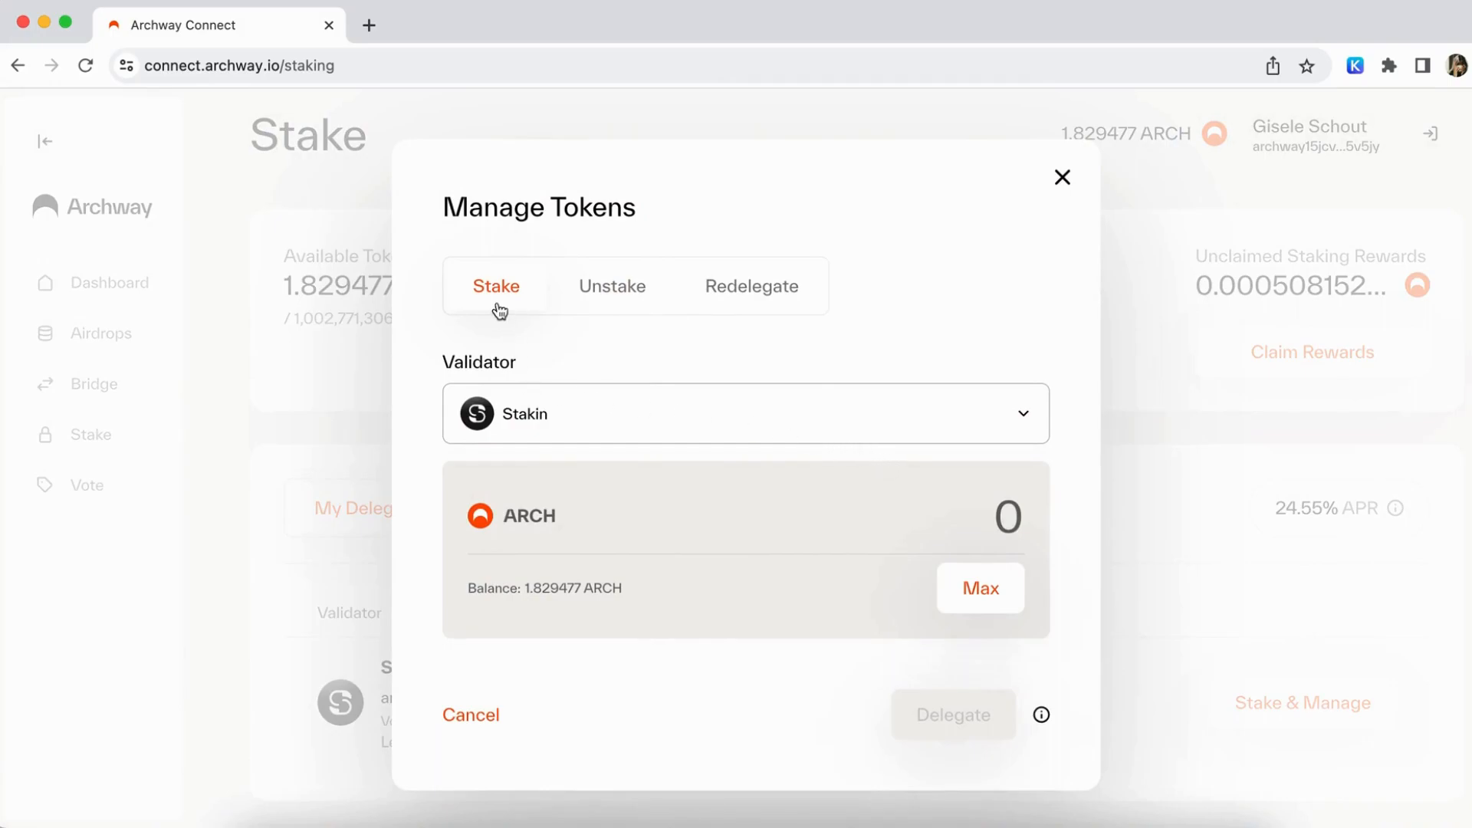
left_click(815, 420)
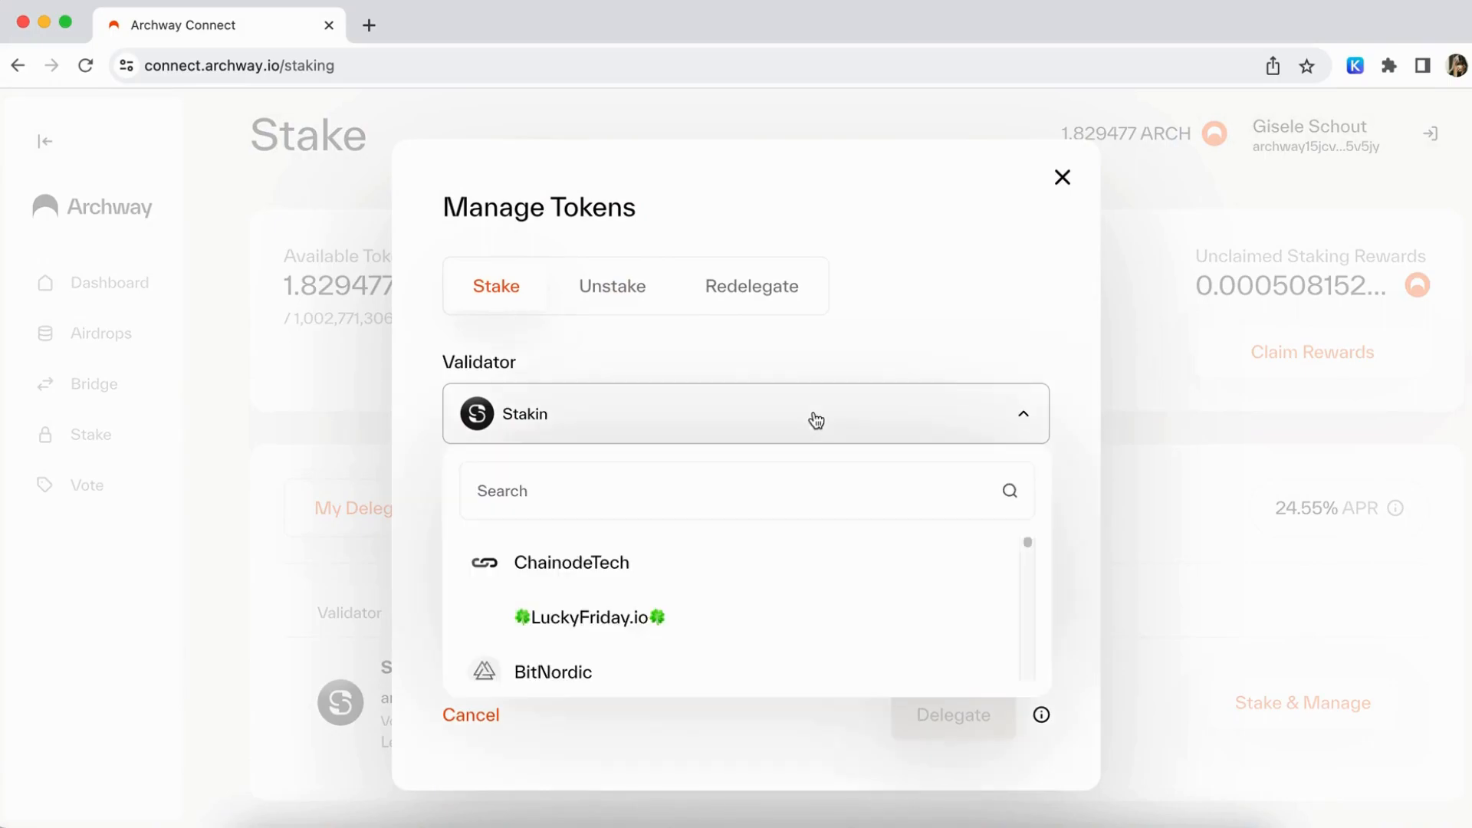
left_click(815, 418)
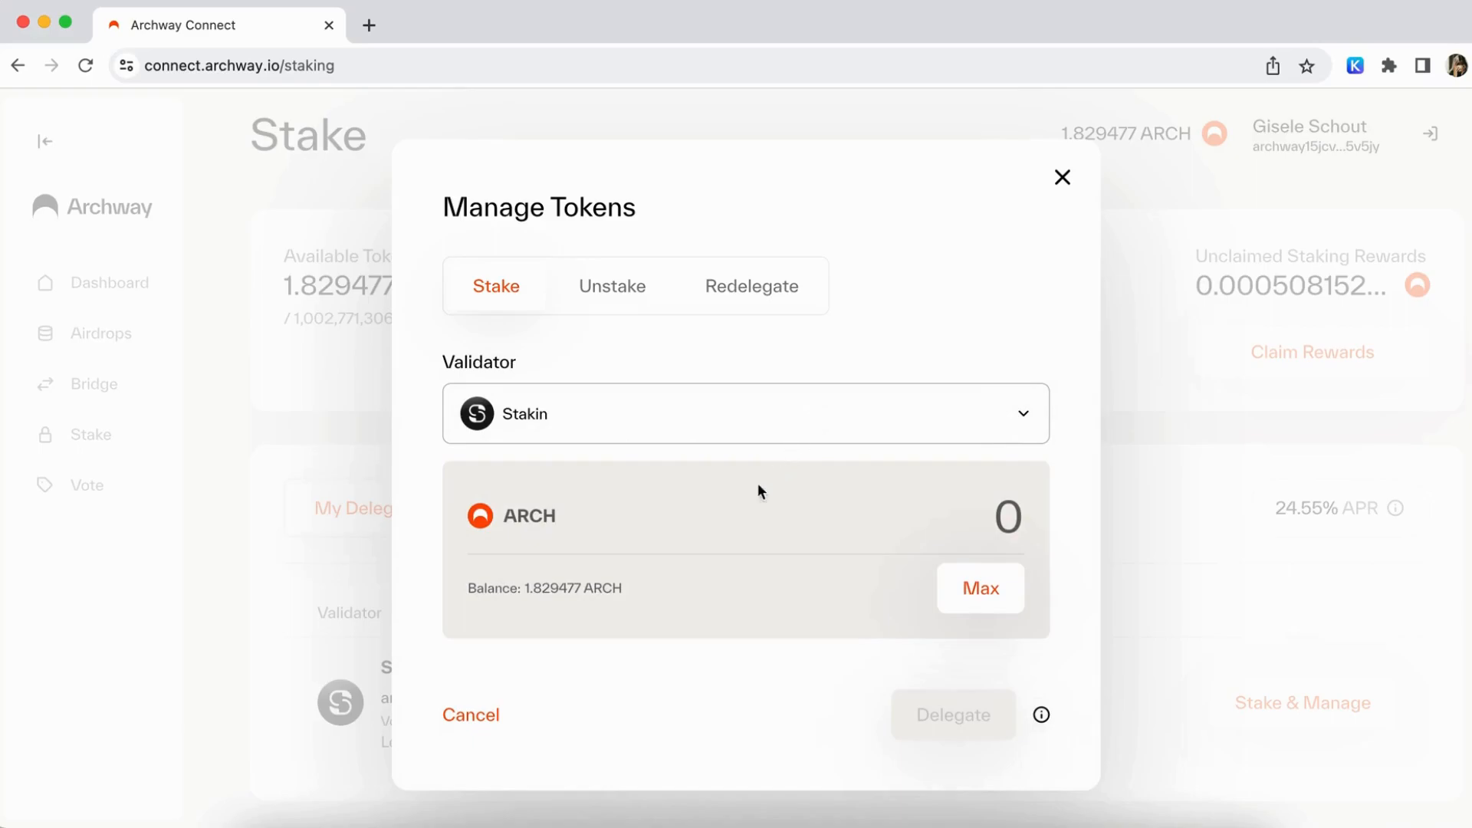
left_click(992, 595)
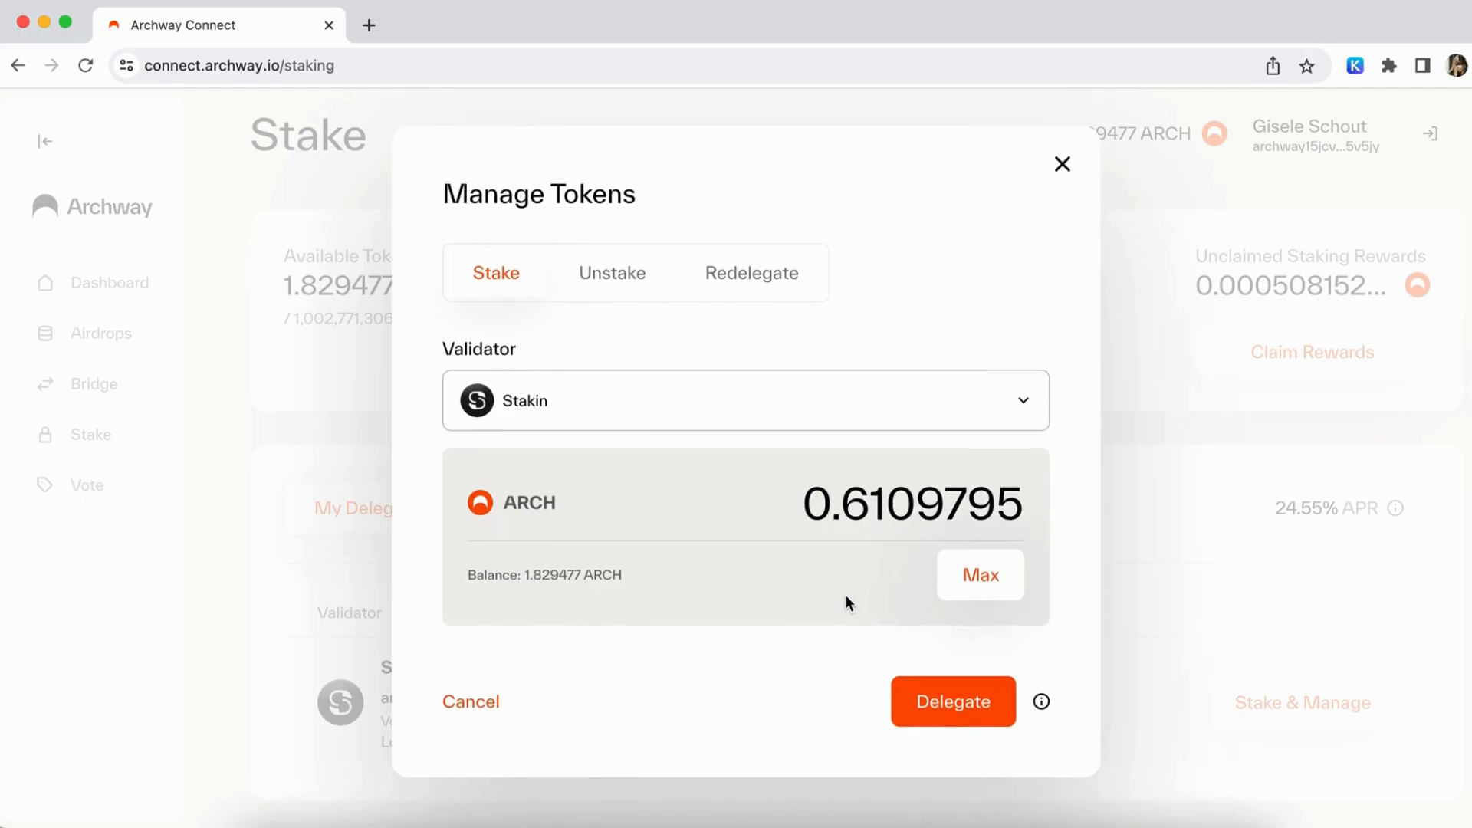
left_click(861, 503)
key("BackSpace")
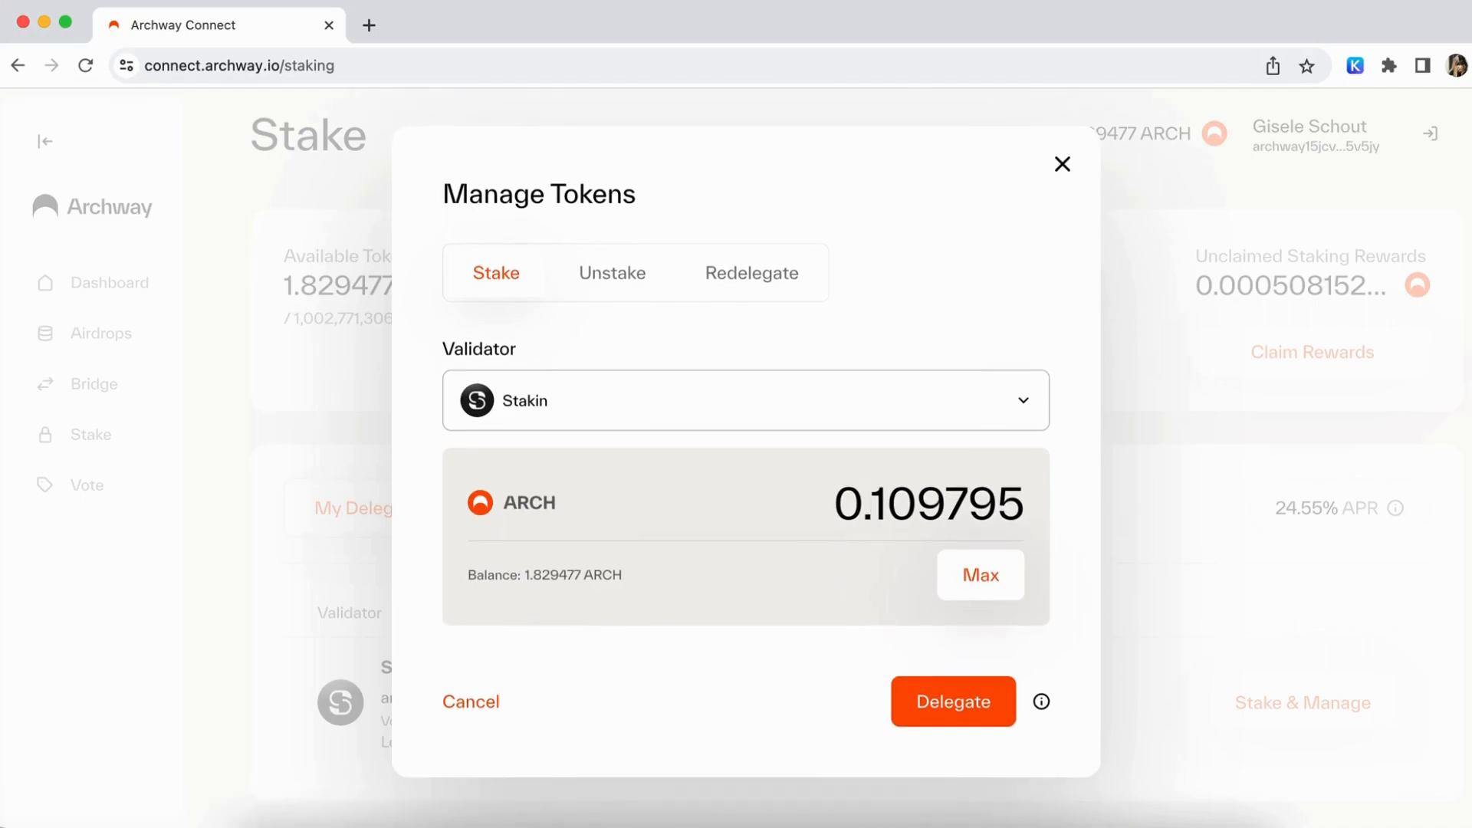
type("5")
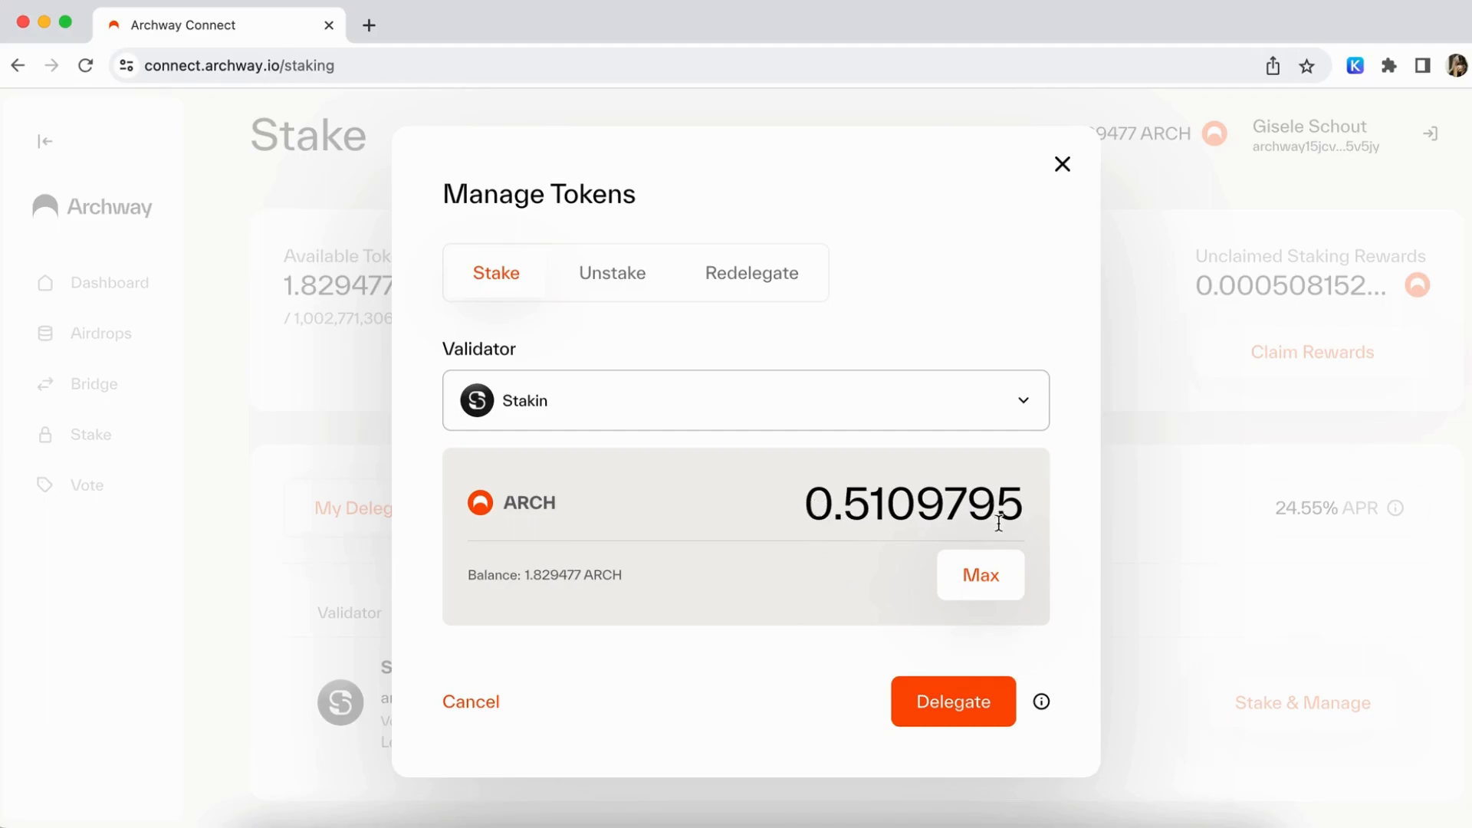
Delegate the entered amount to Stakin, approve the transaction in Keplr and dismiss the confirmation.
left_click(958, 706)
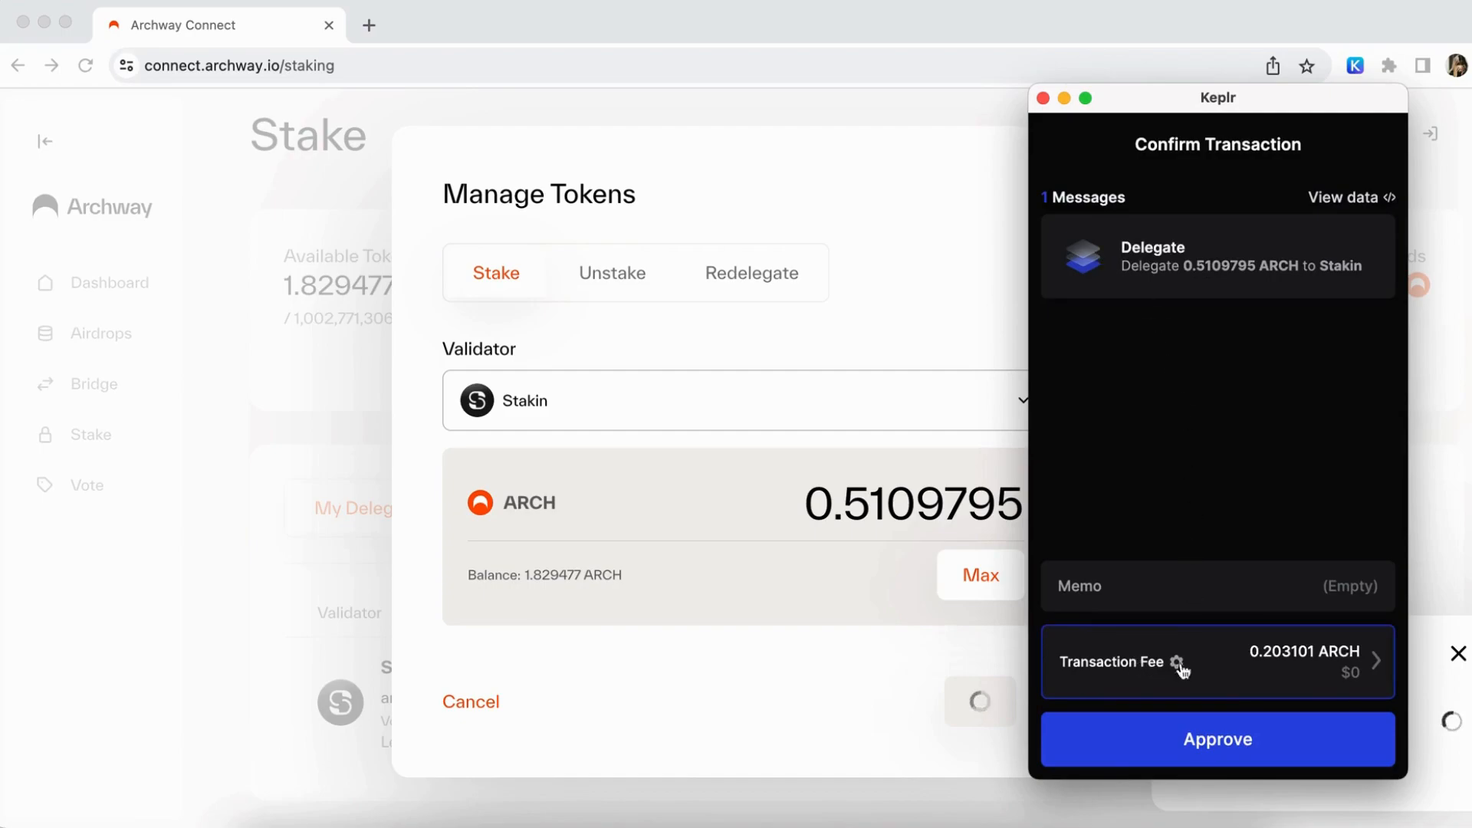
left_click(1250, 747)
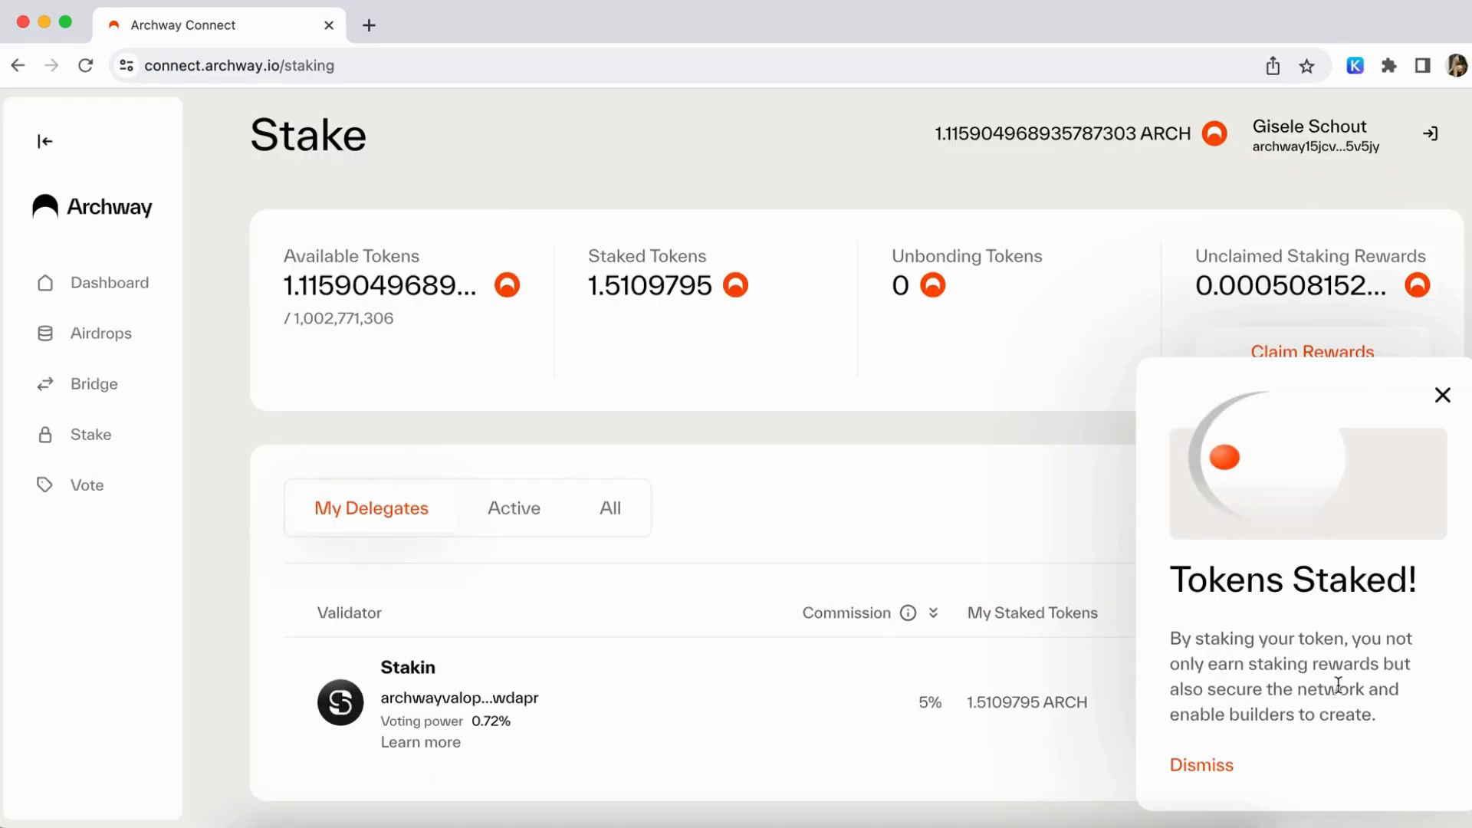
left_click(1444, 400)
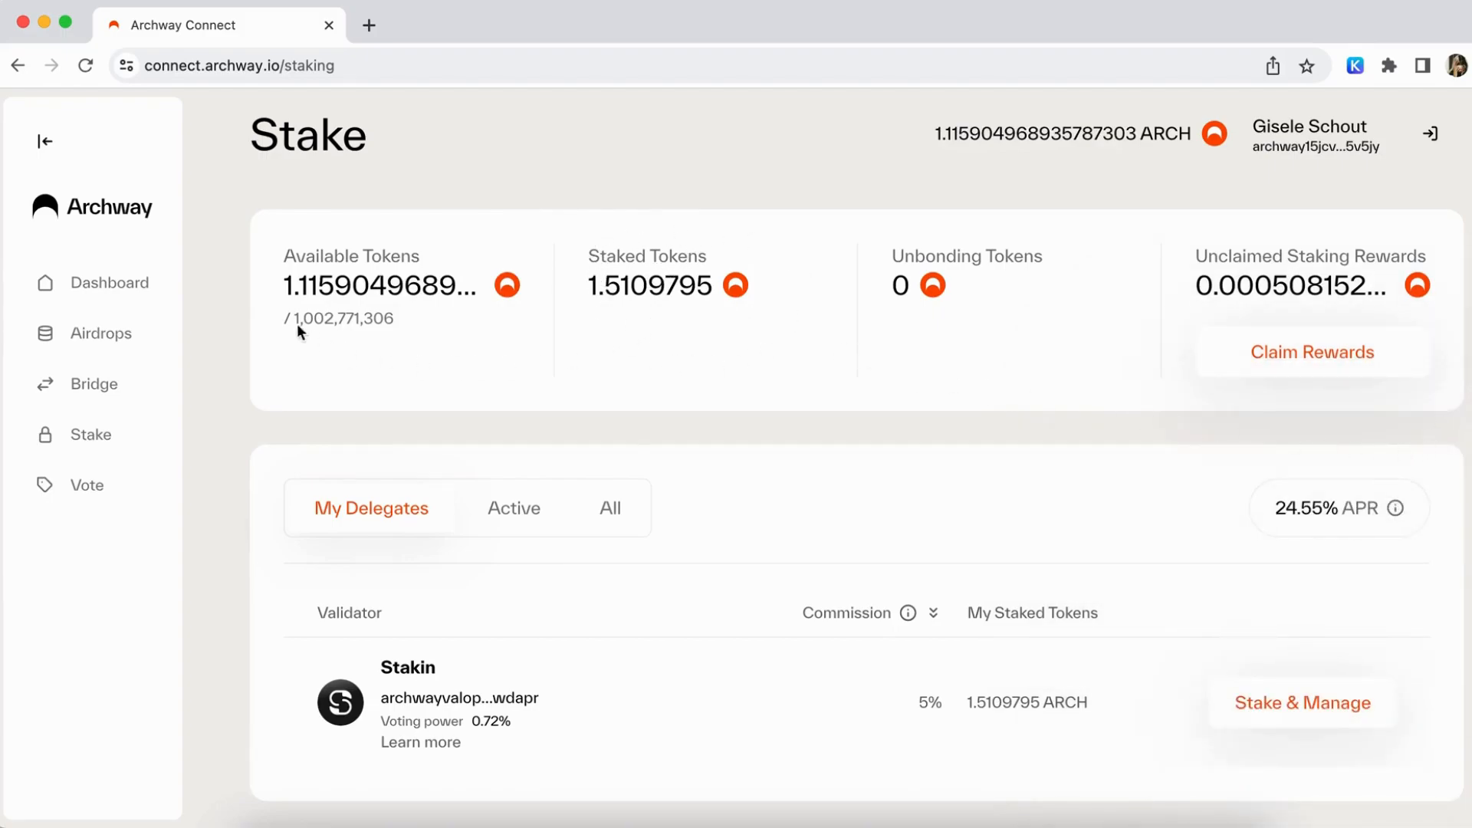
Fill in an unstake from Stakin for the maximum amount of 1.5109795 ARCH without submitting it.
scroll(953, 686, "down", 1)
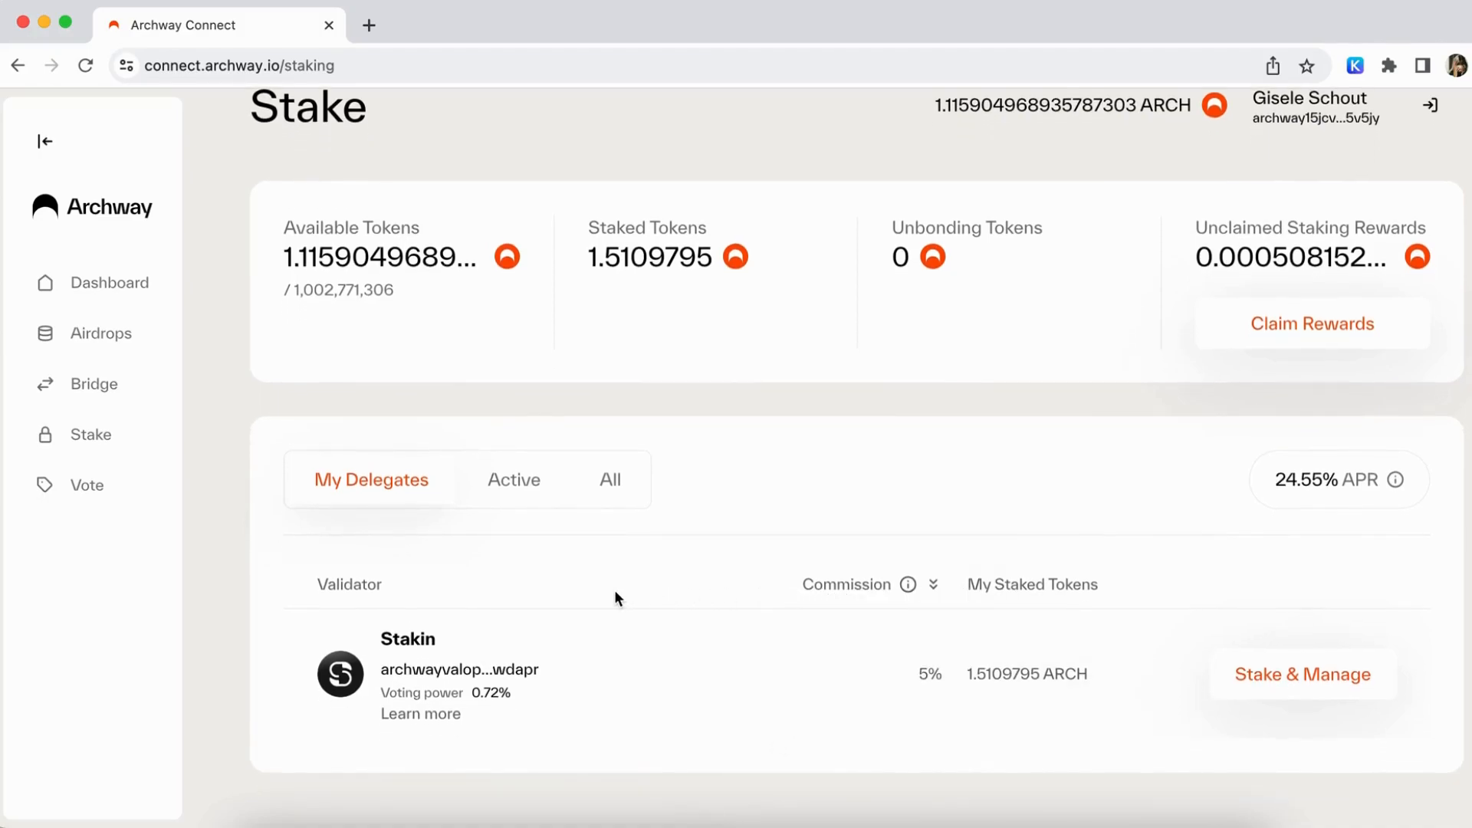
scroll(615, 592, "up", 1)
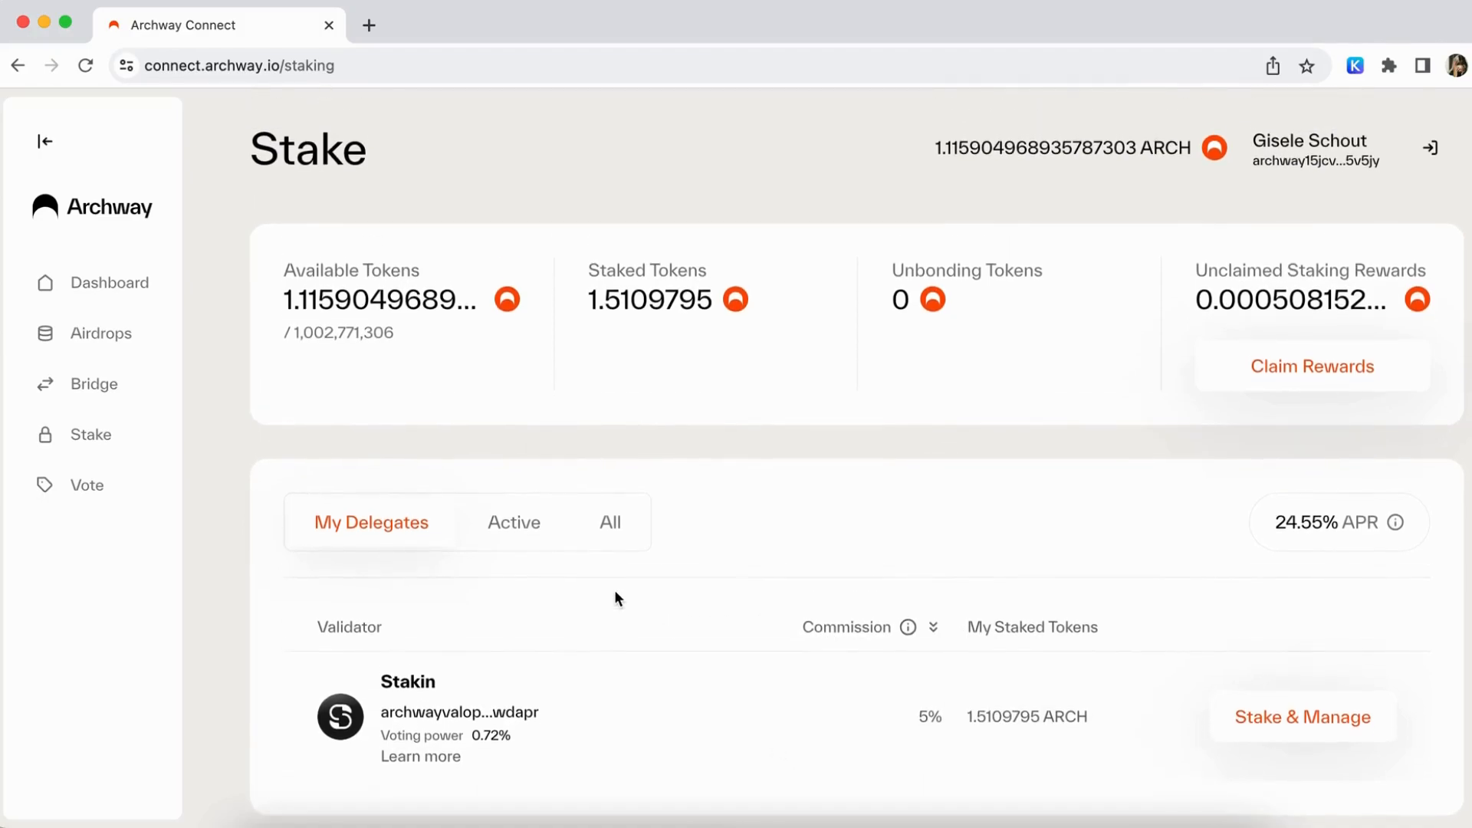
left_click(1332, 717)
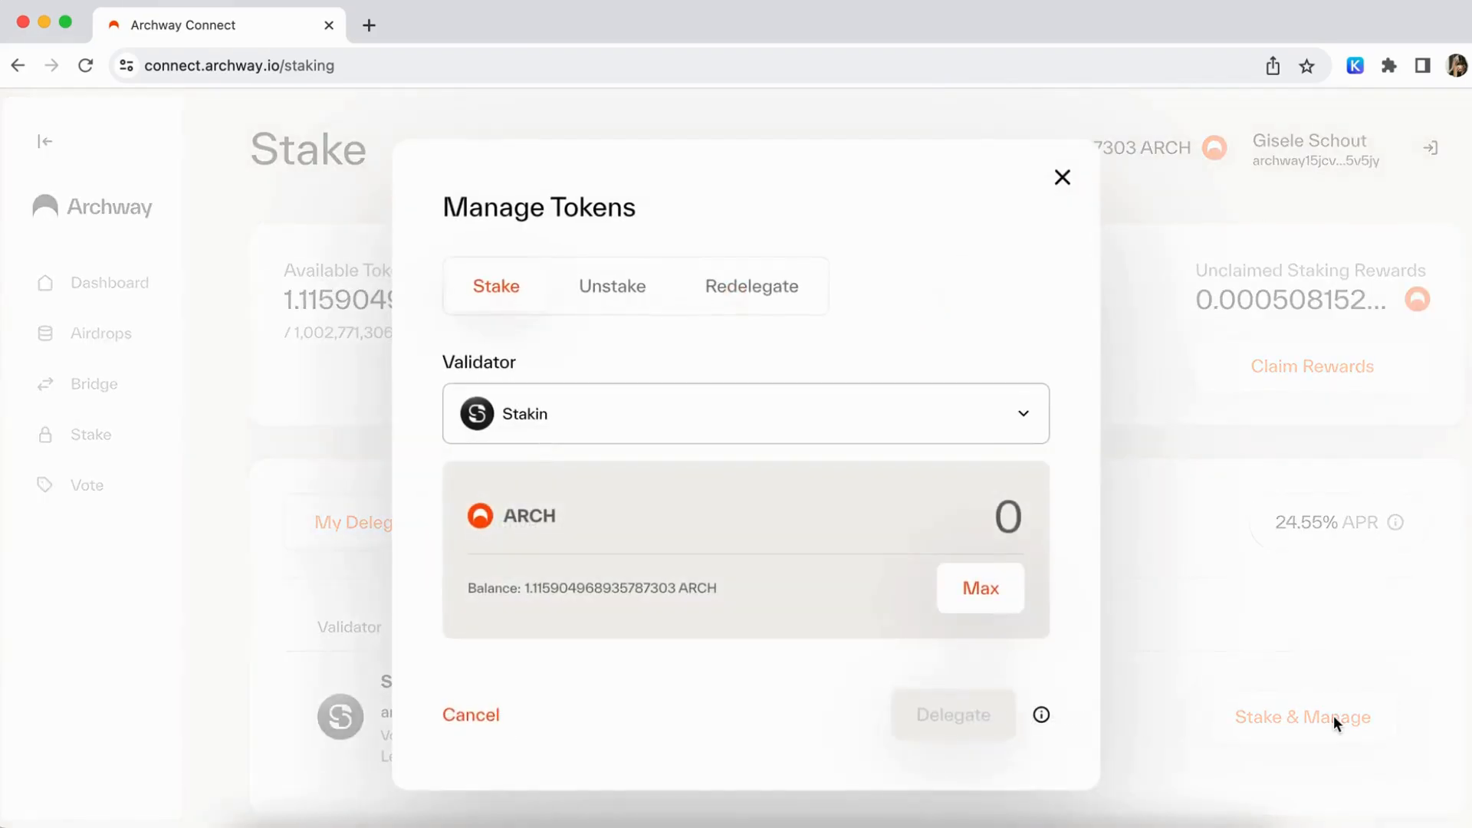
left_click(620, 289)
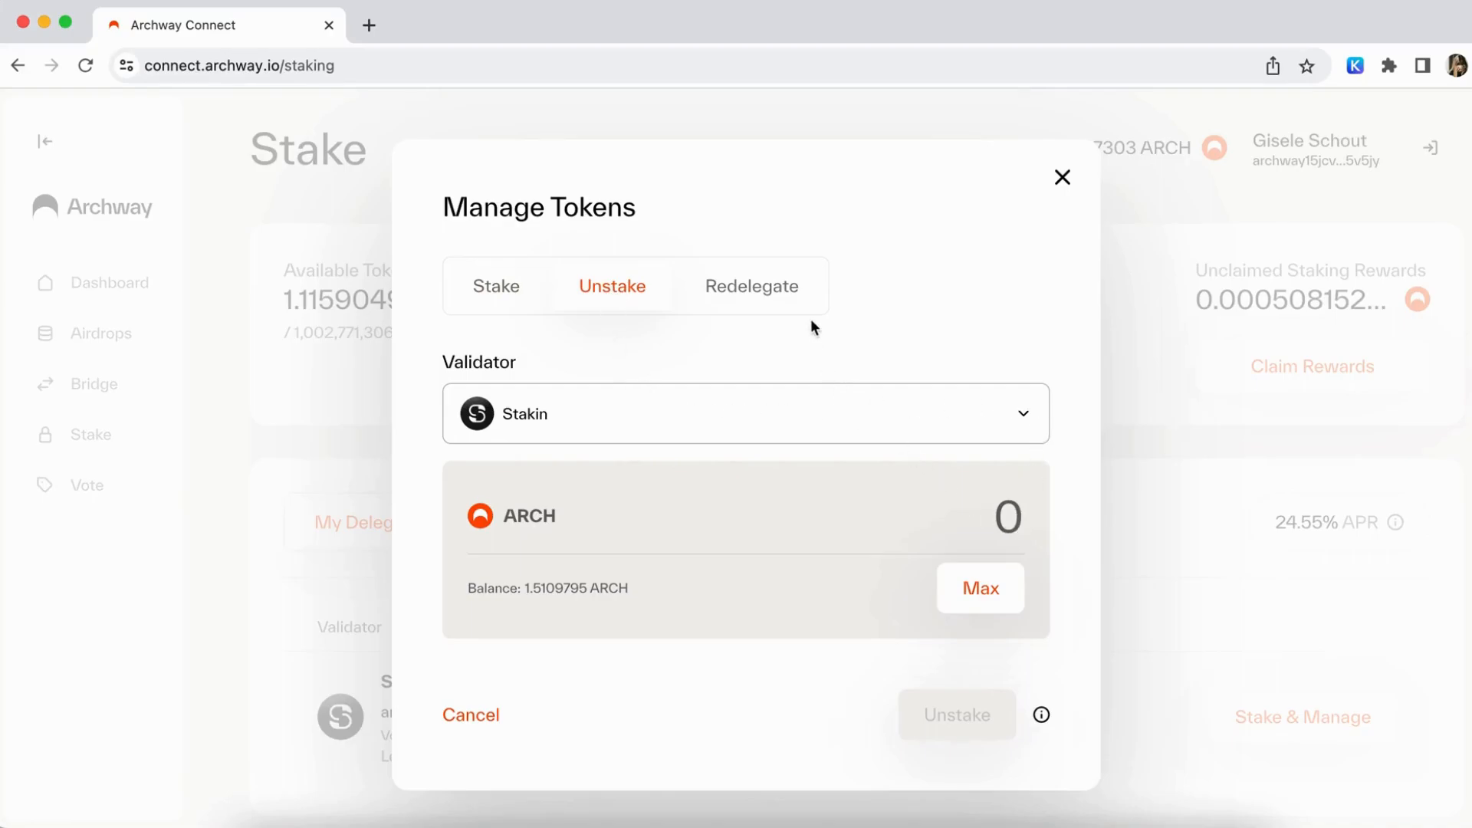
left_click(985, 594)
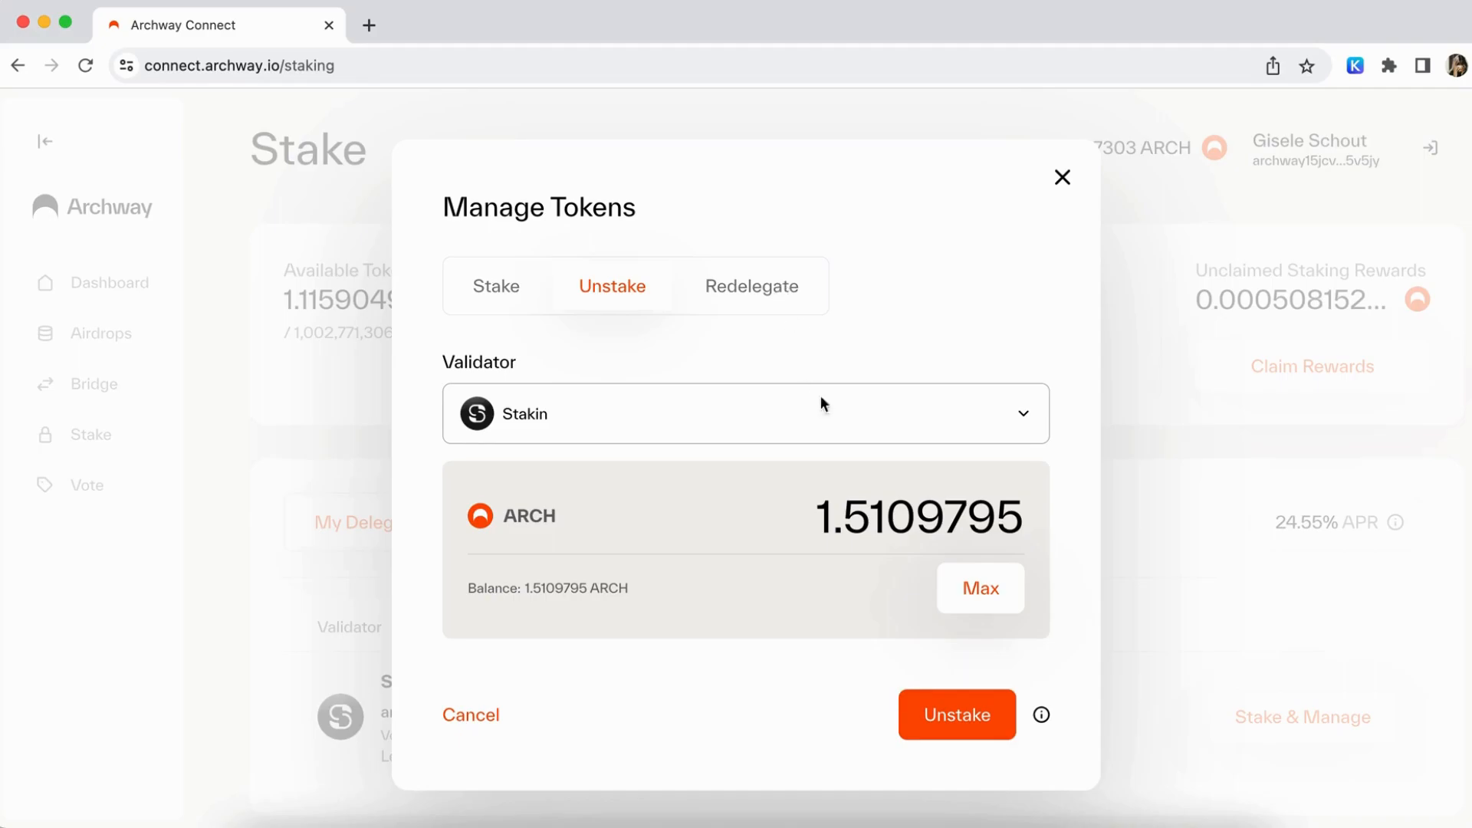
mouse_move(1043, 719)
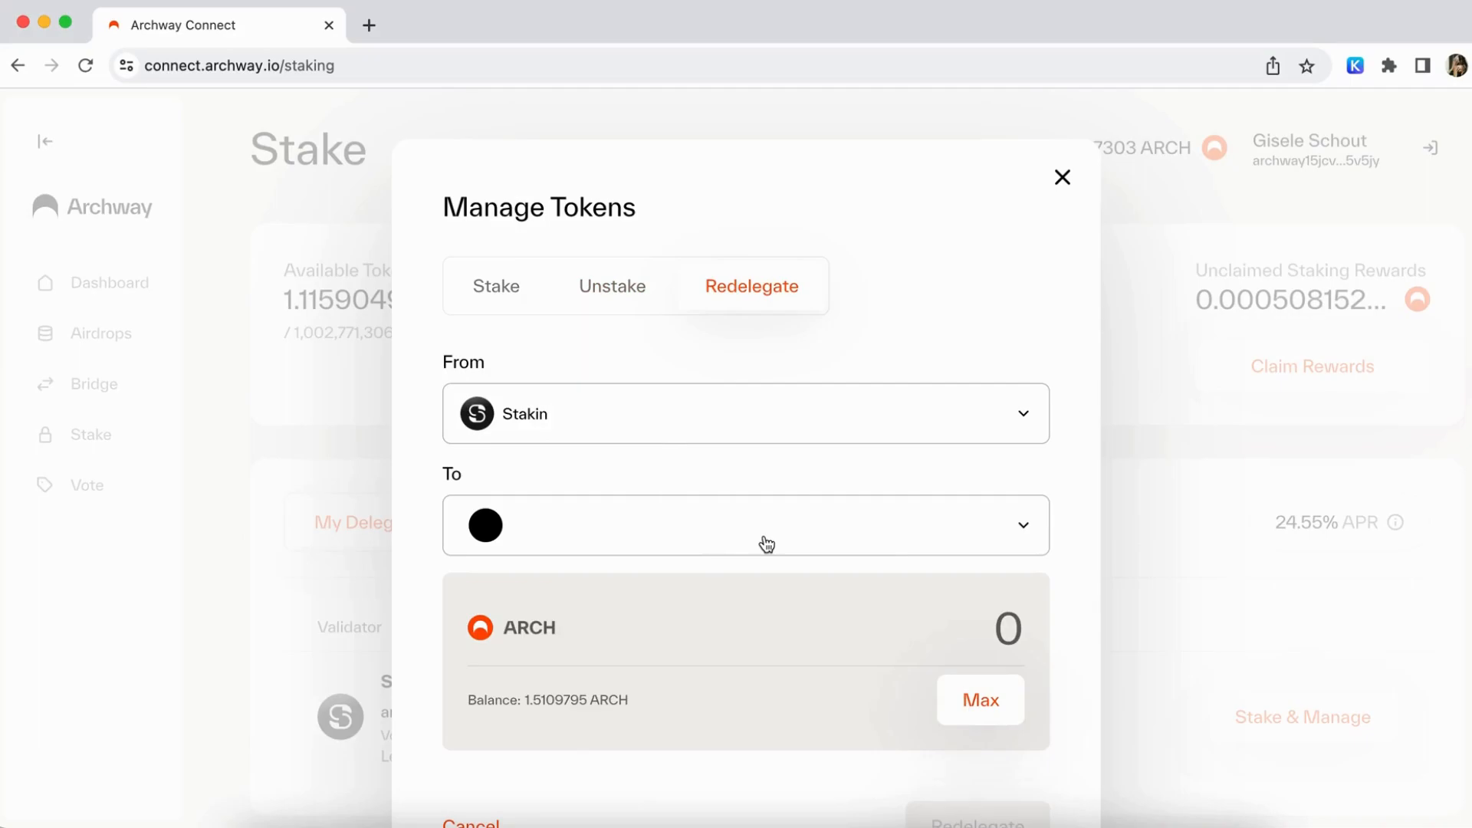
Fill in a redelegation of 1.5109795 ARCH from Stakin to Cosmostation and close the dialog without submitting it.
left_click(766, 542)
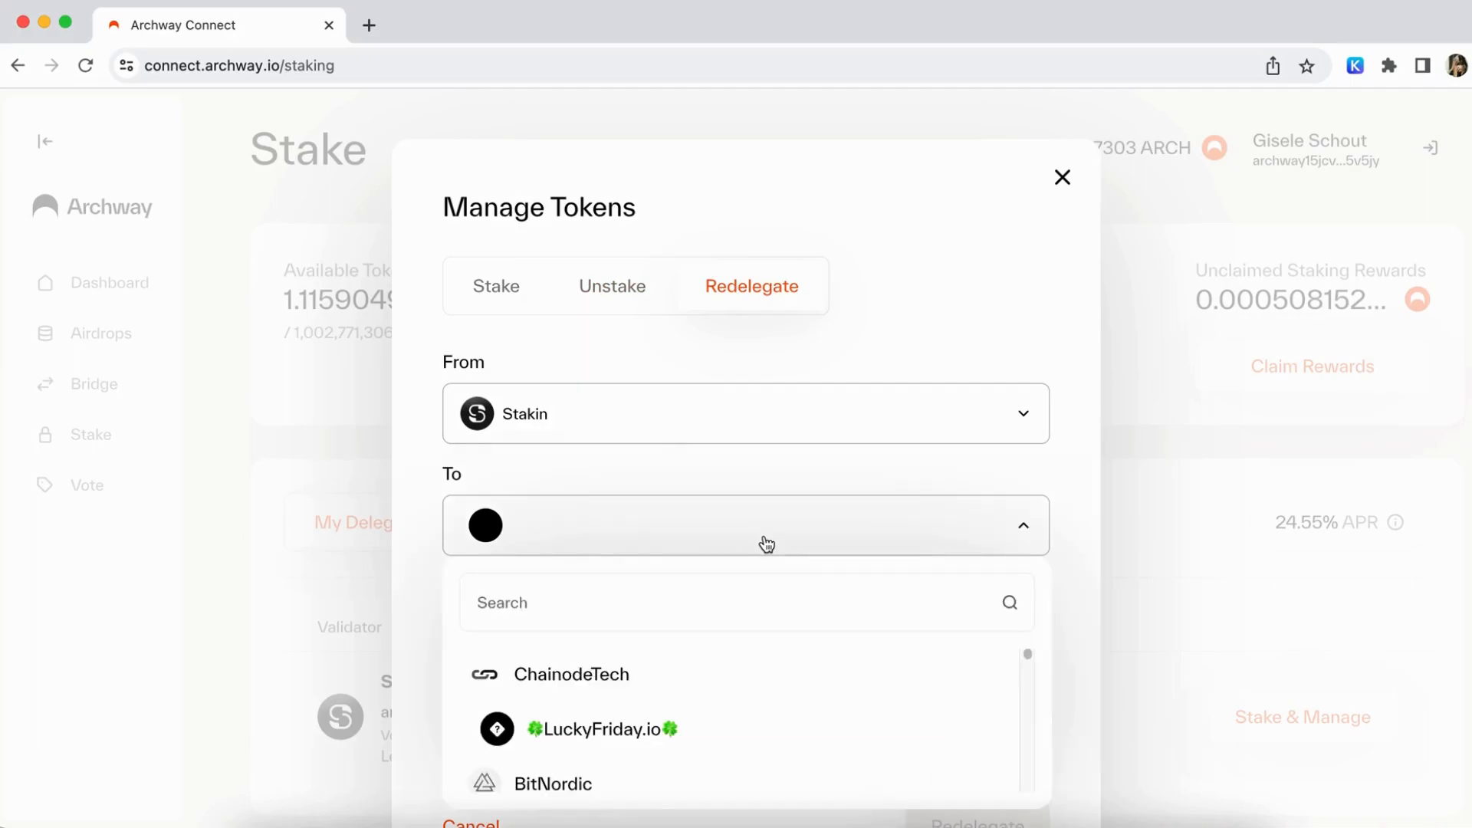
scroll(795, 710, "down", 5)
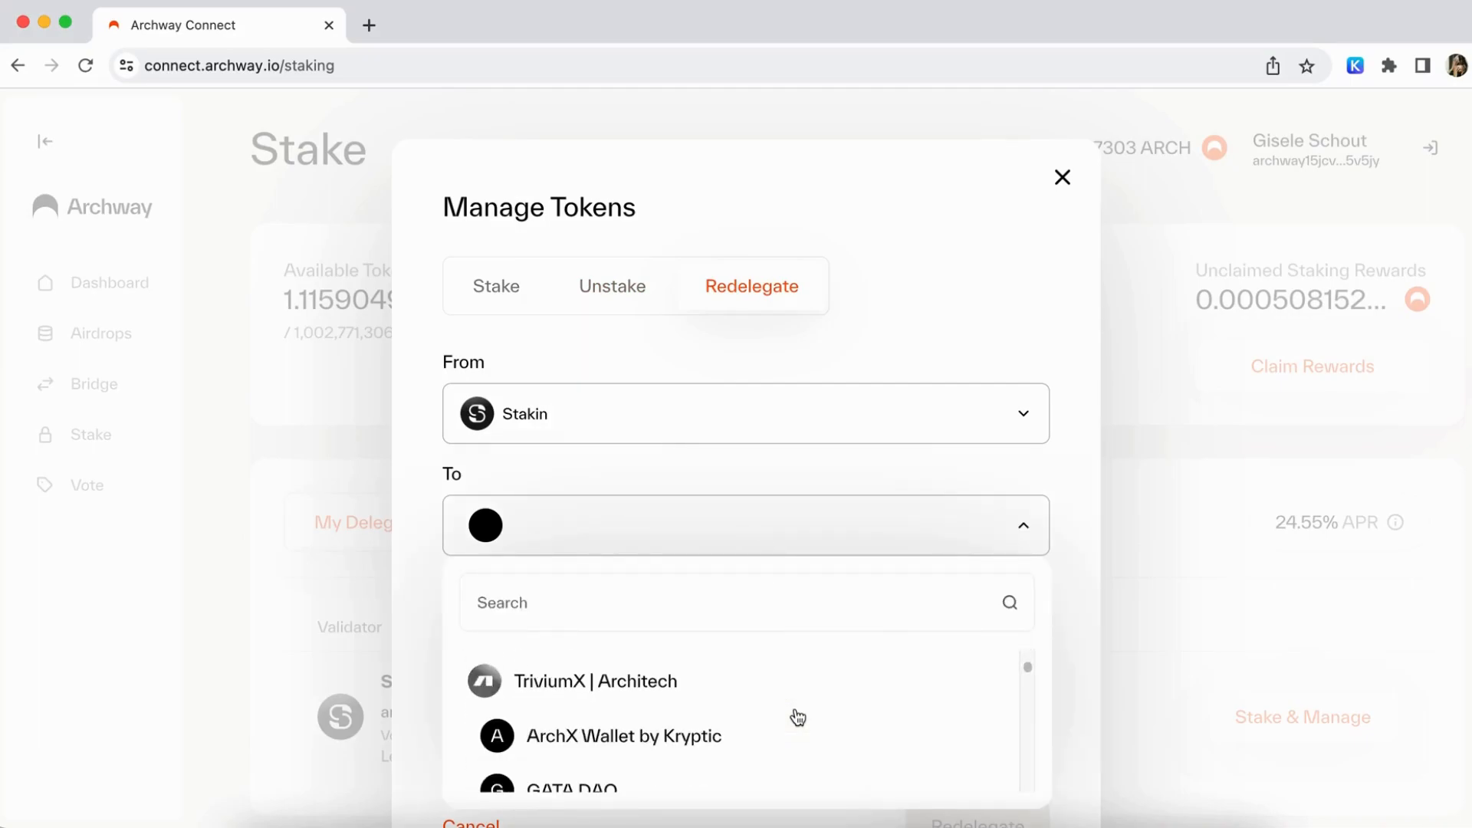
scroll(797, 717, "up", 2)
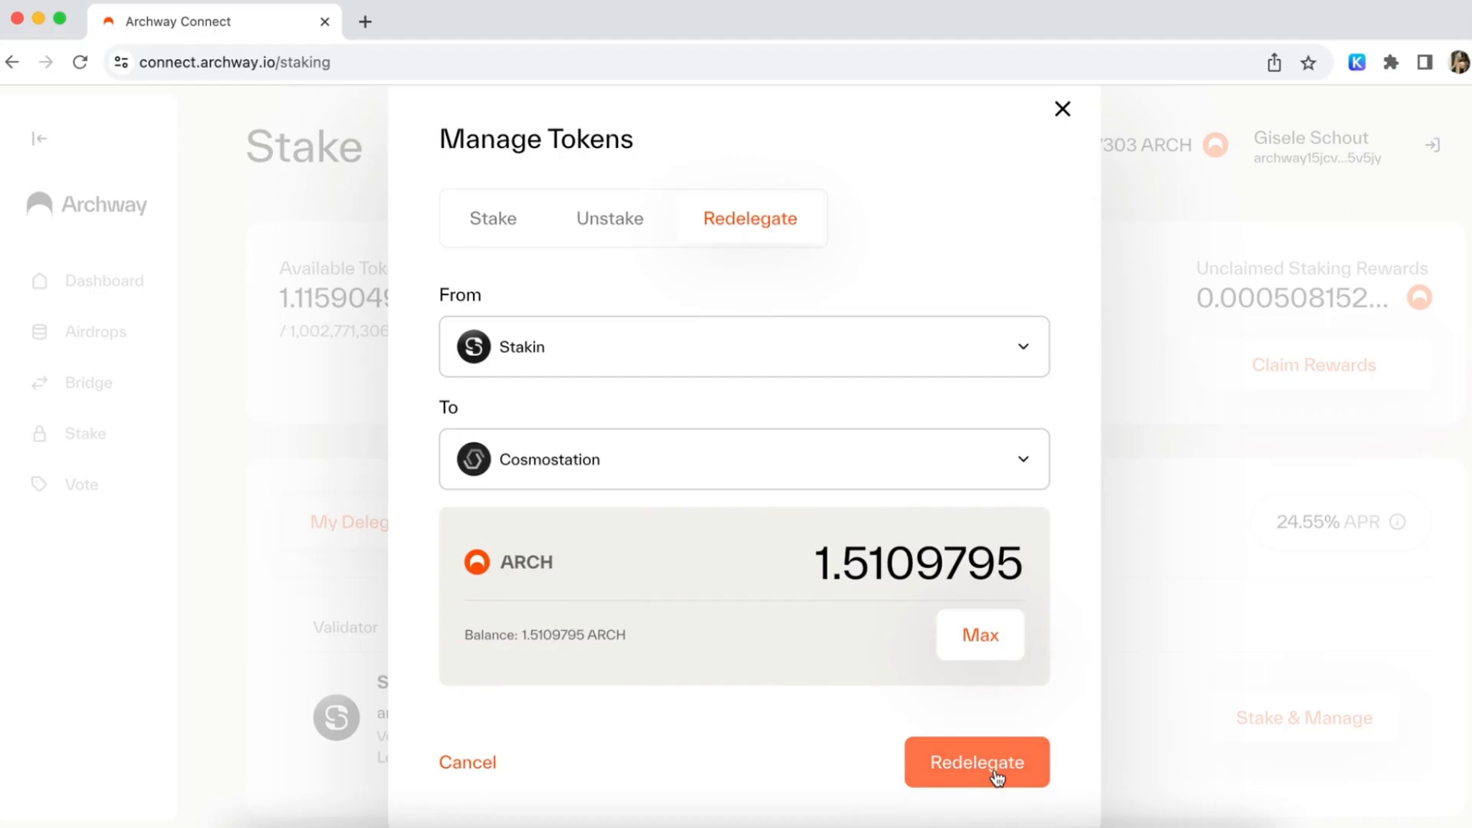
left_click(1062, 109)
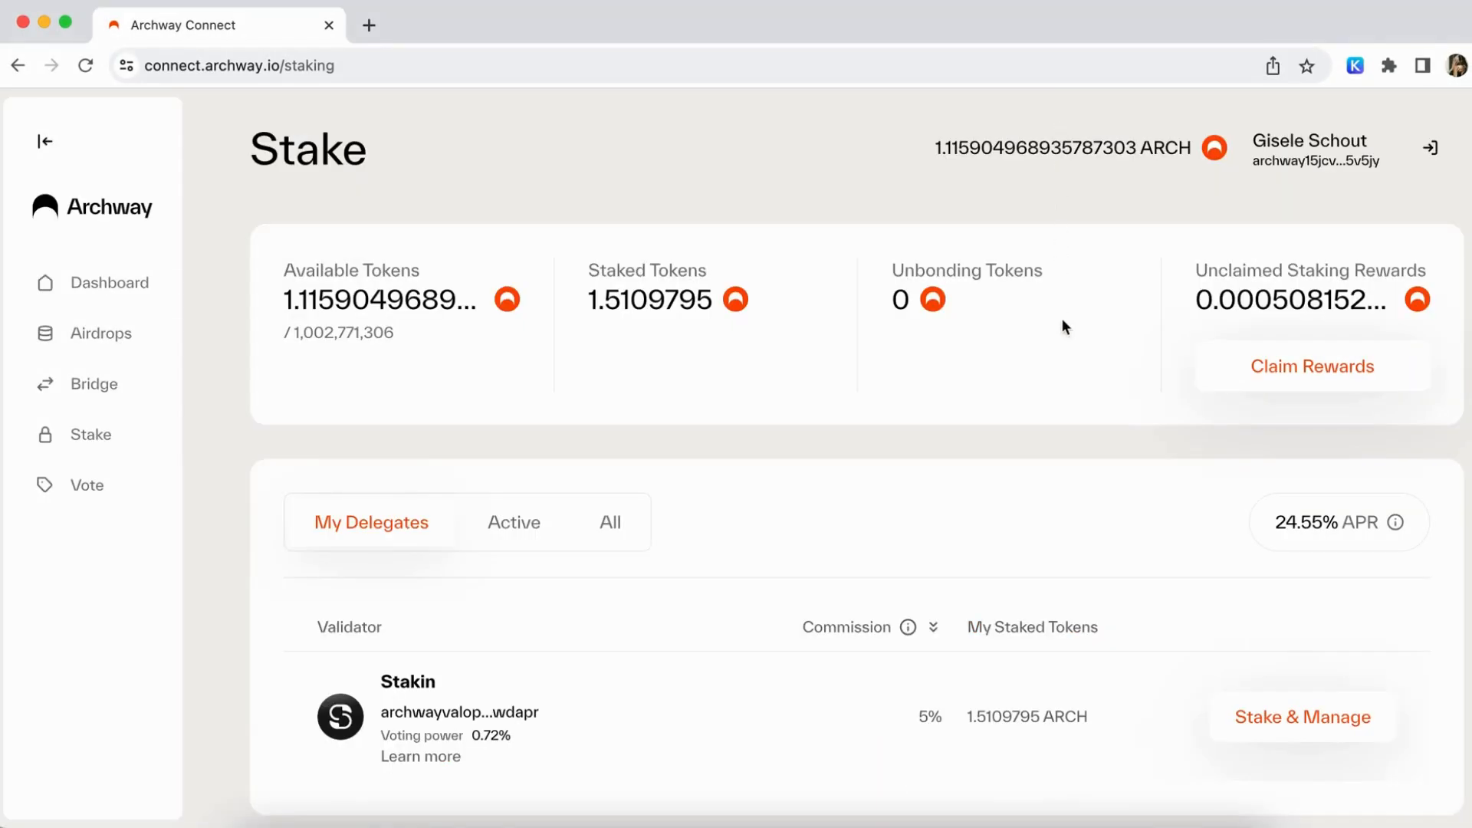
Claim the unclaimed staking rewards from Stakin, approve the transaction in Keplr and dismiss the confirmation.
left_click(1336, 369)
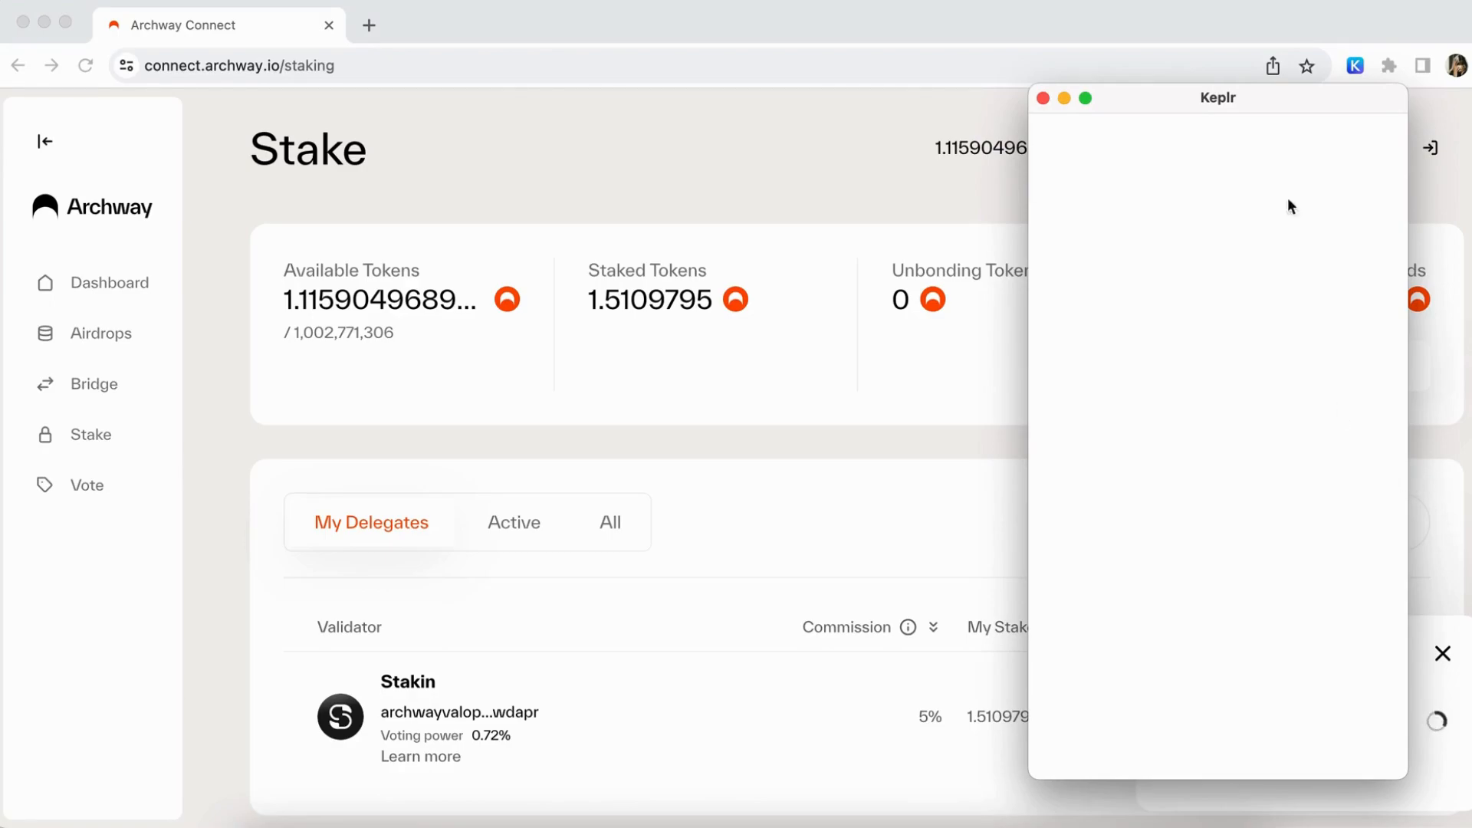
left_click_drag(1258, 92, 956, 85)
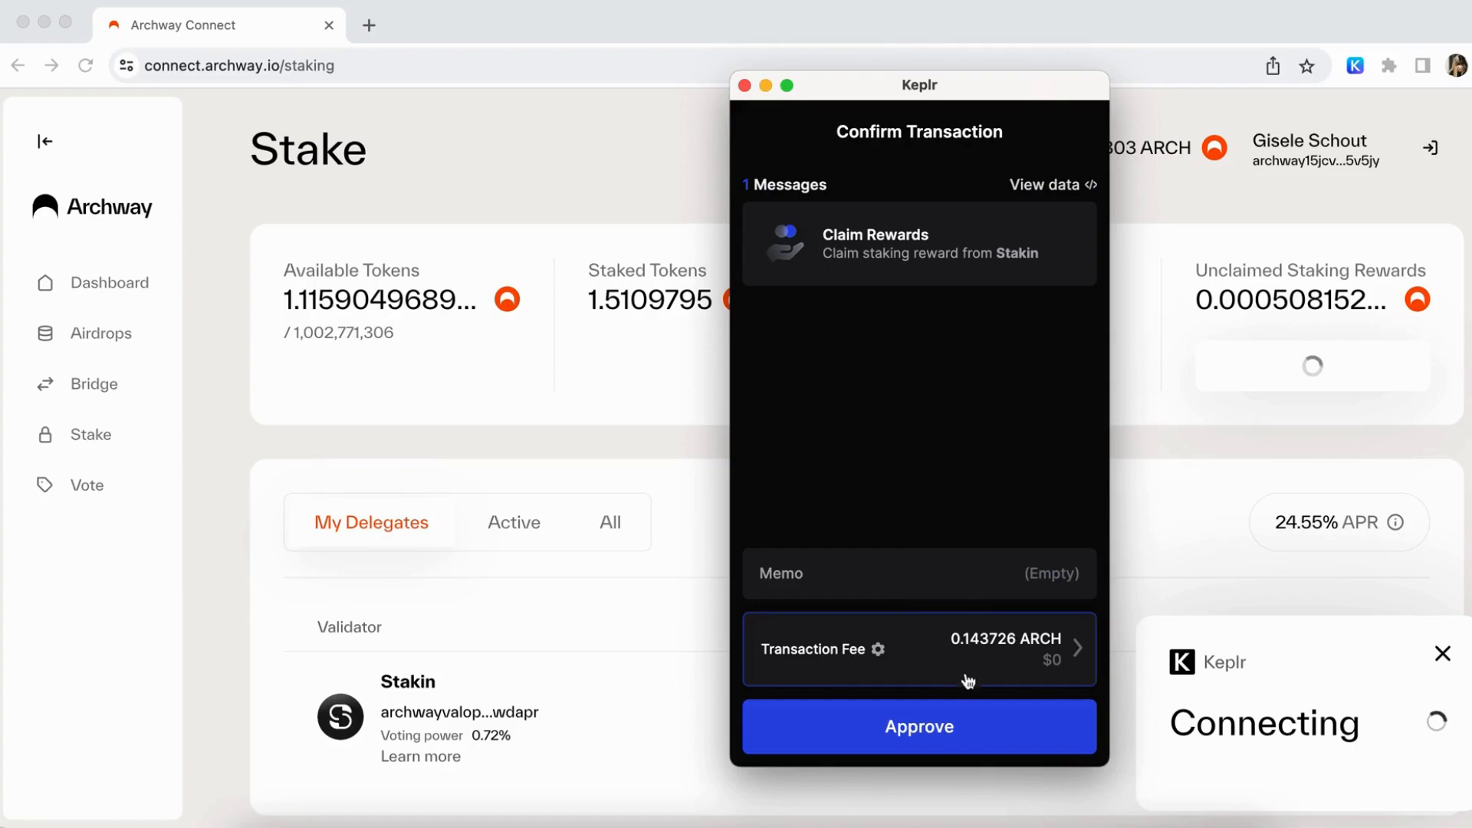
left_click(932, 724)
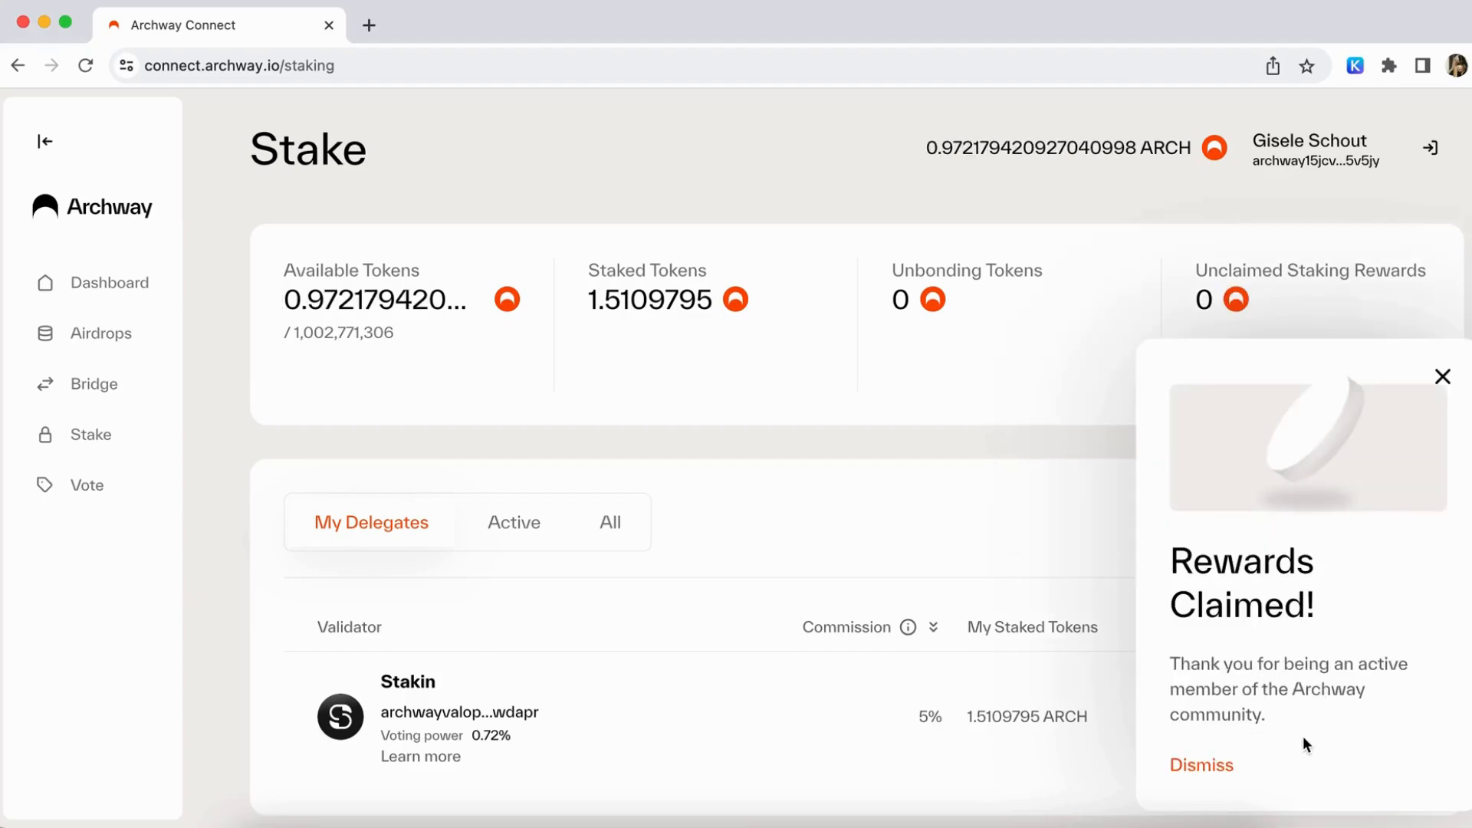
left_click(1442, 376)
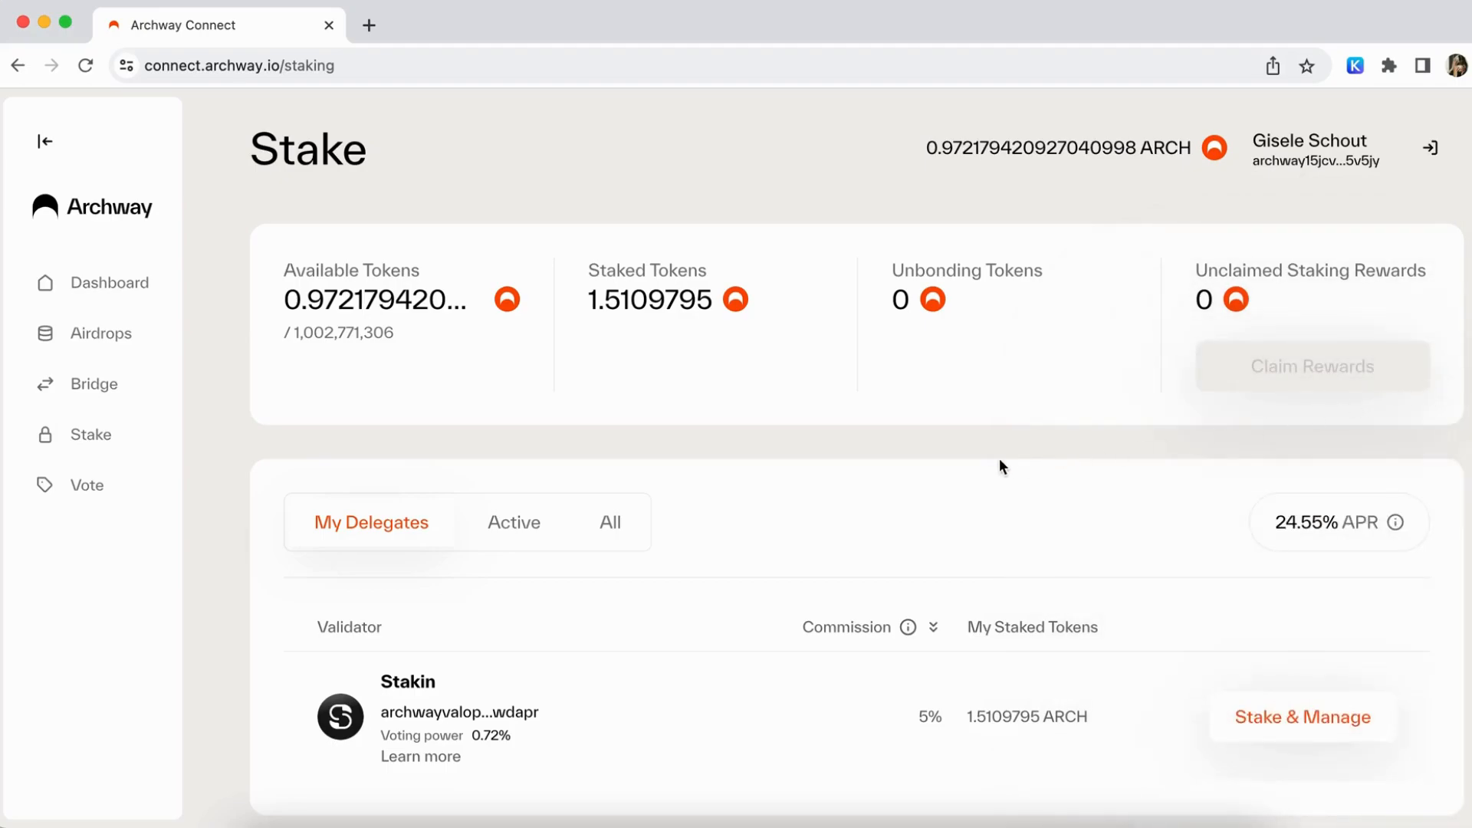
Open the governance forum from the Vote page, look through its categories and latest topics, and close the forum.
scroll(841, 587, "down", 1)
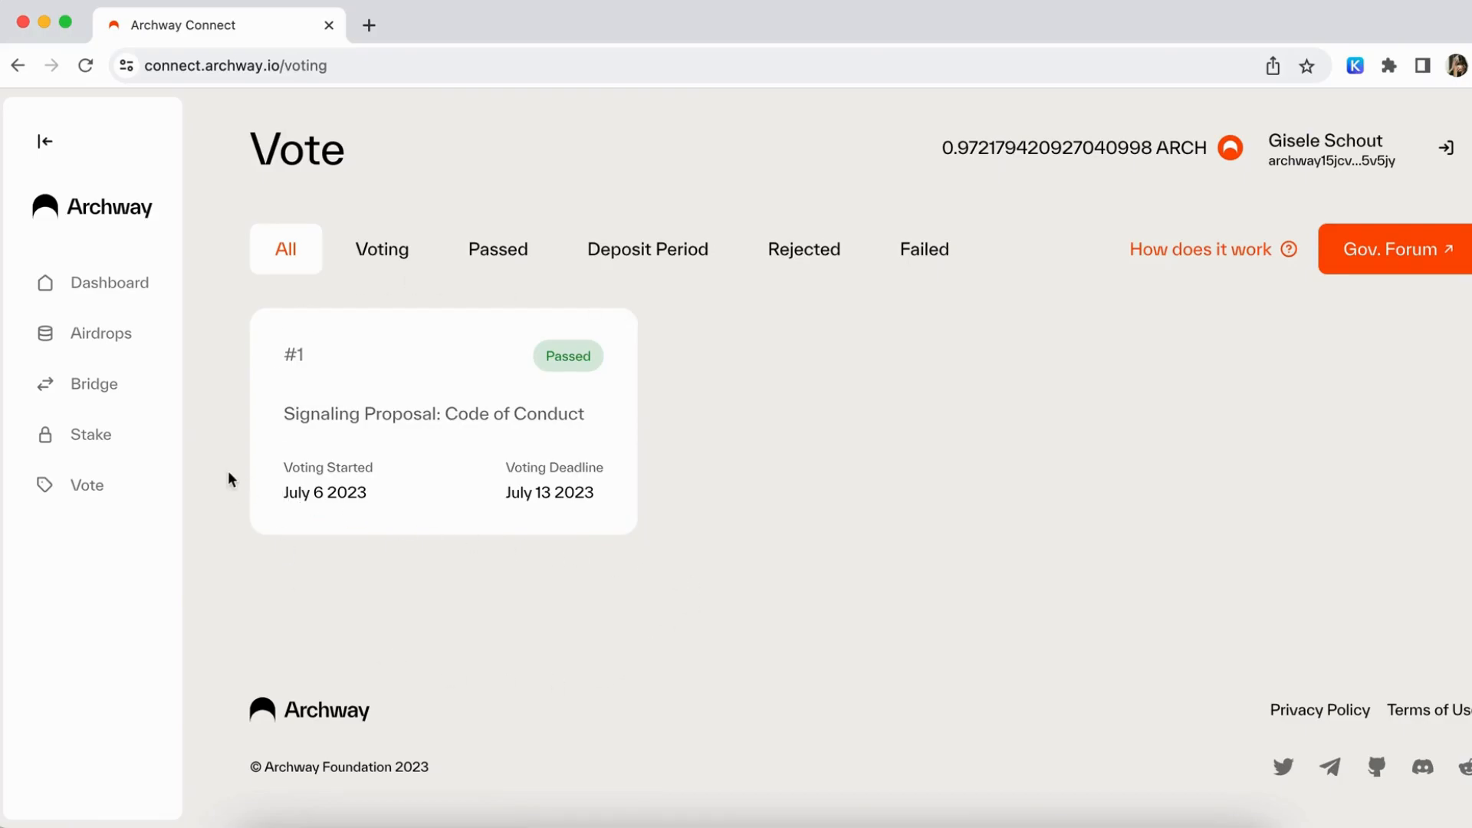
left_click(1422, 255)
scroll(588, 565, "down", 5)
scroll(588, 565, "up", 5)
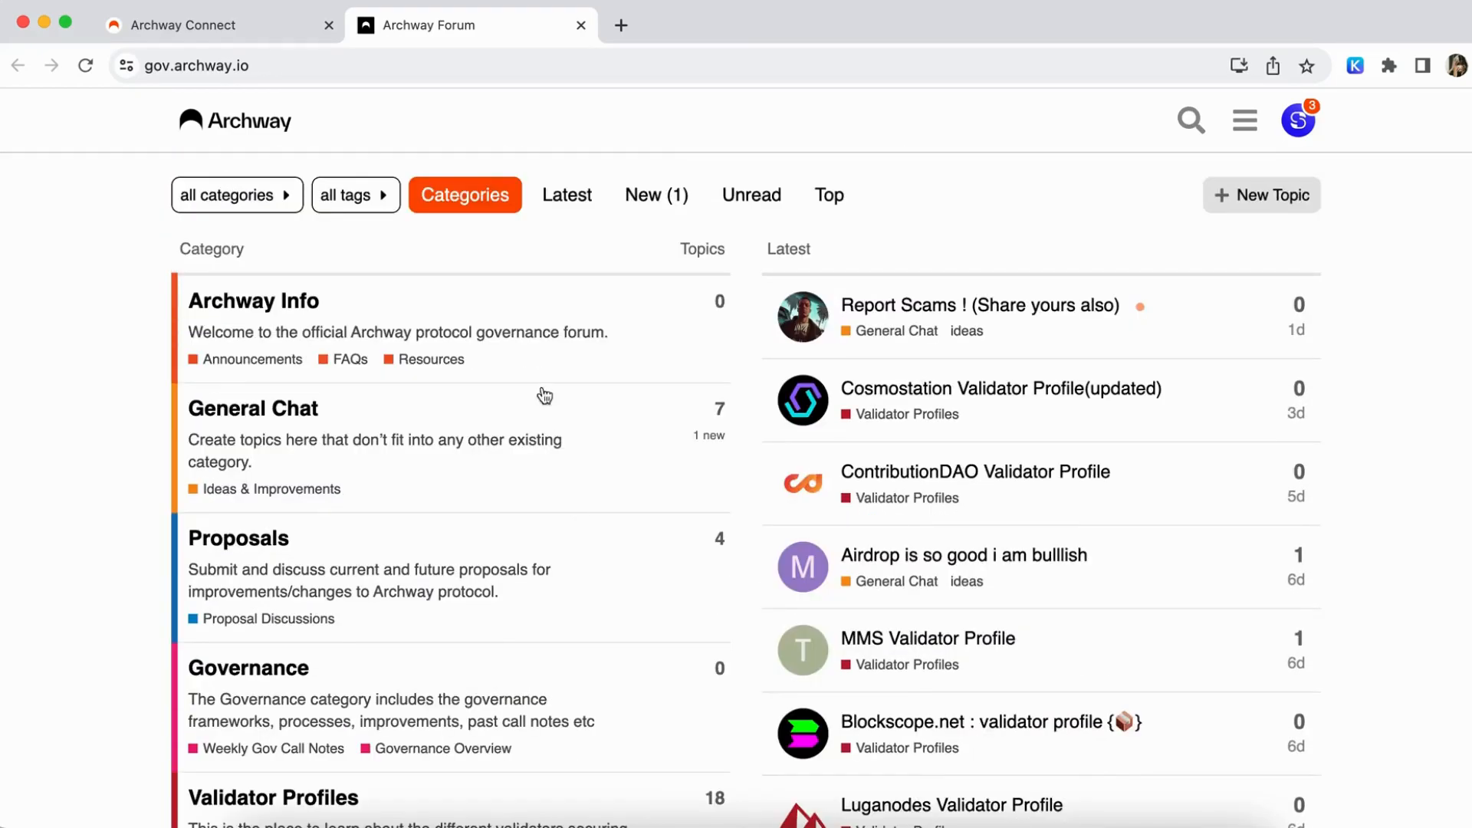
left_click(583, 25)
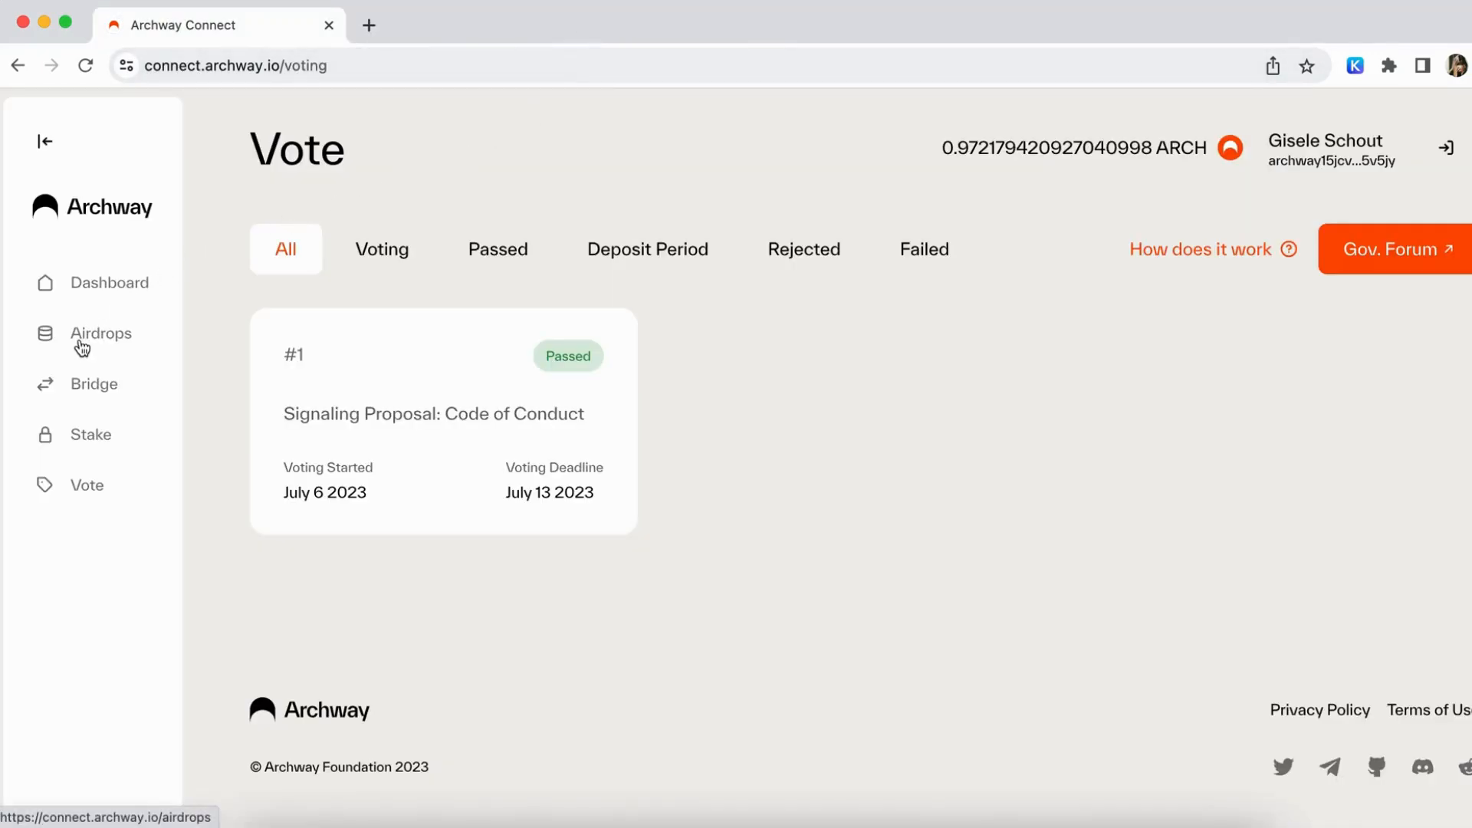
View the Bridge page with its deposit and withdrawal options, and return to the Dashboard.
left_click(89, 397)
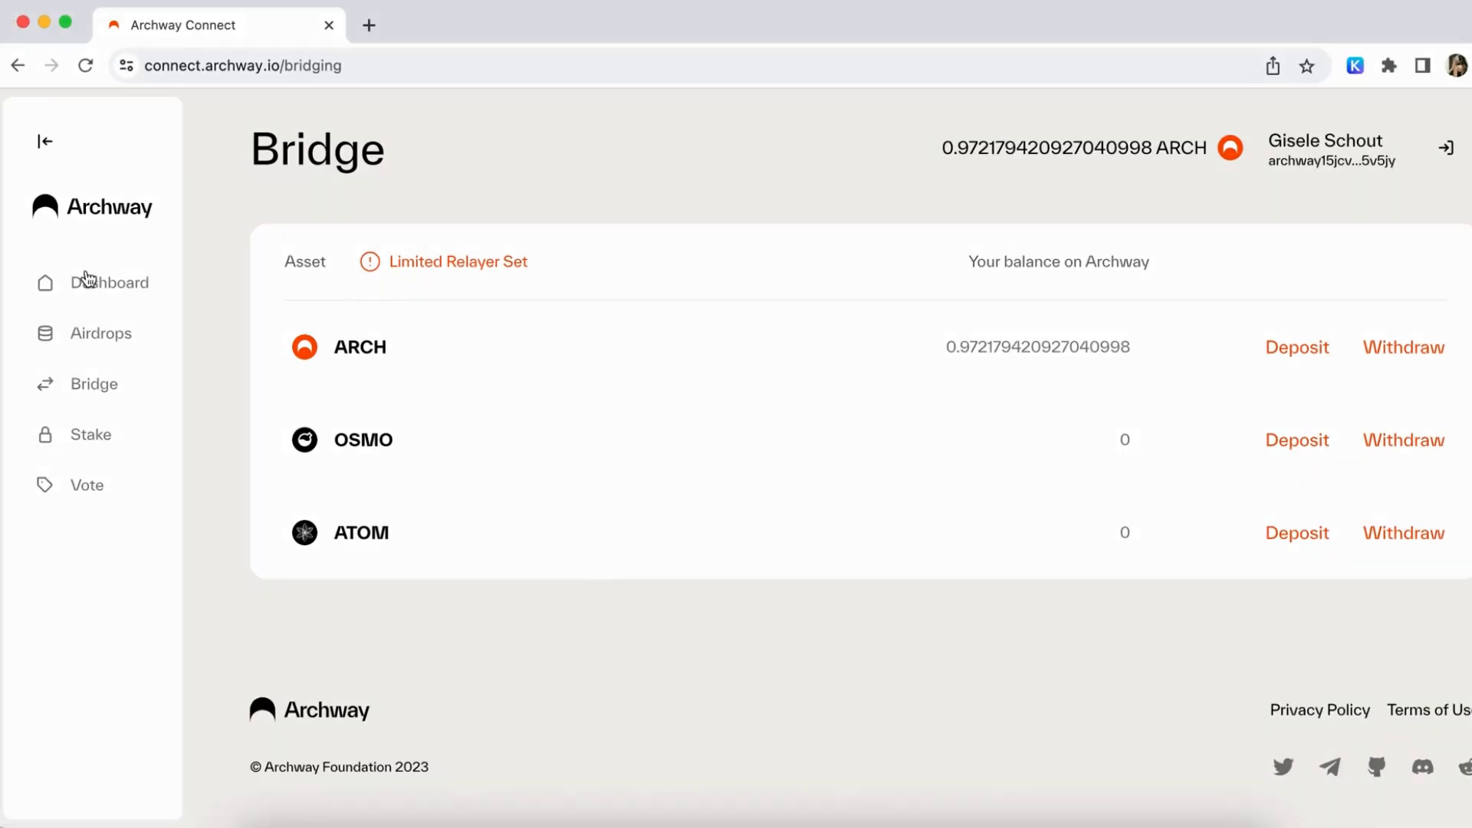
left_click(75, 281)
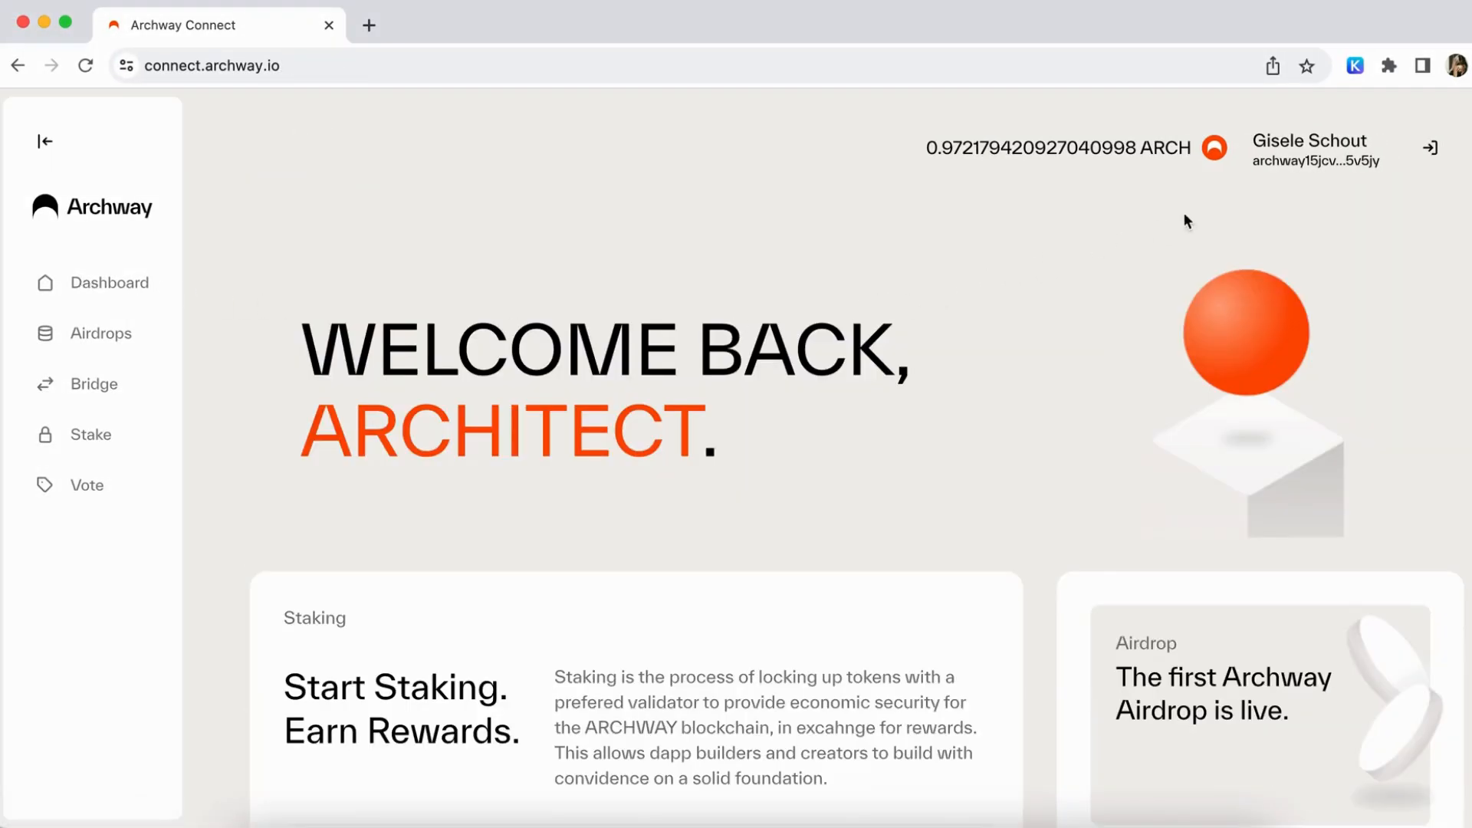